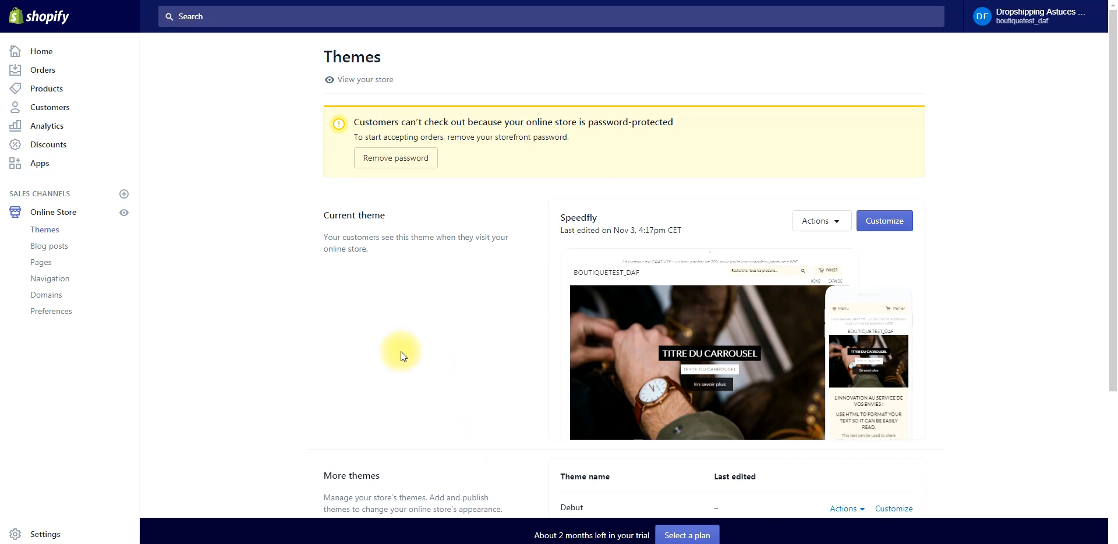
Step: Try to filter the store's customers to those whose money spent is greater than 0
{"action": "left_click", "coordinate": [50, 112]}
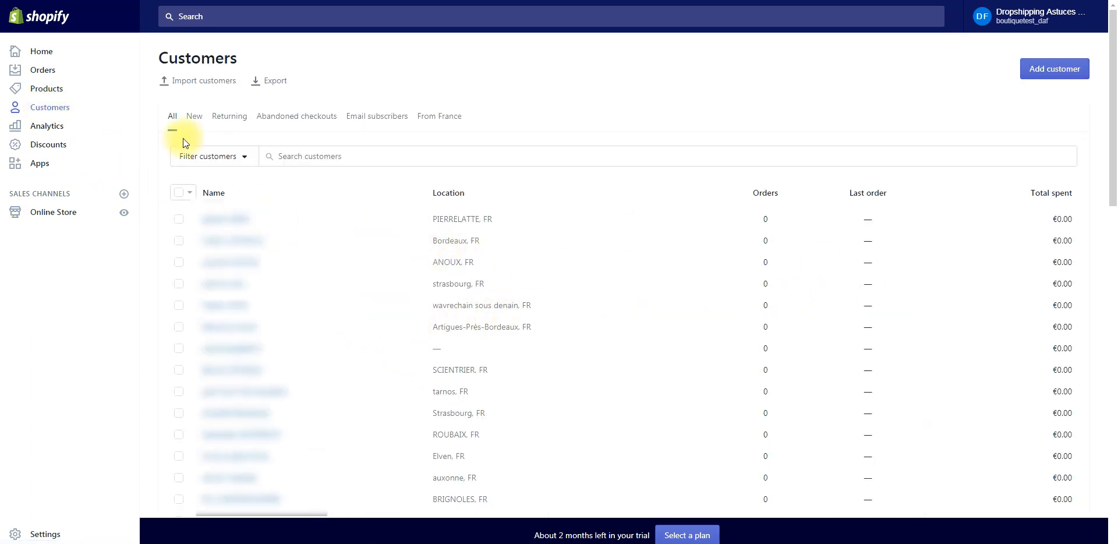
{"action": "left_click", "coordinate": [228, 158]}
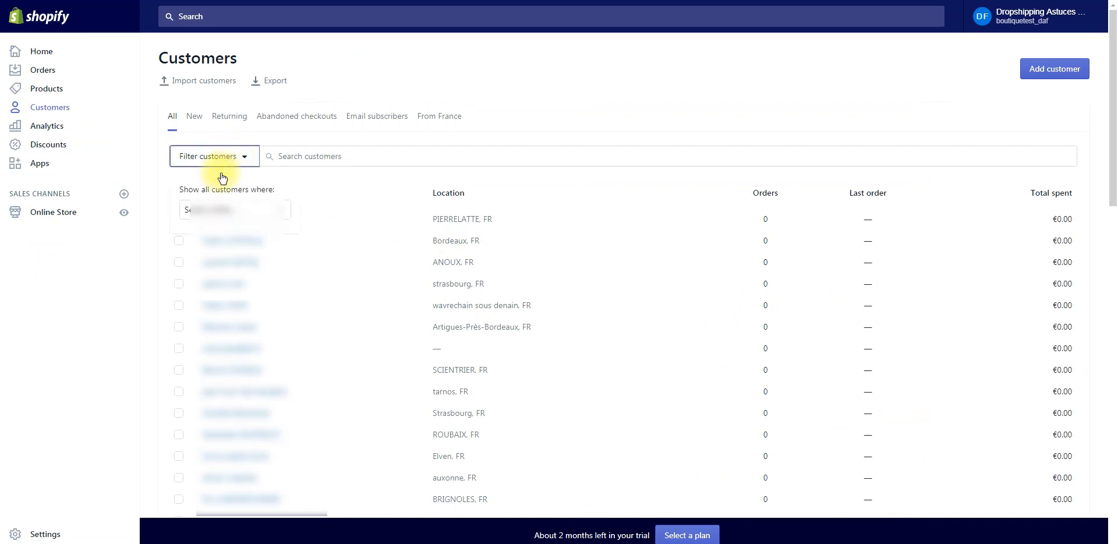
{"action": "left_click", "coordinate": [239, 210]}
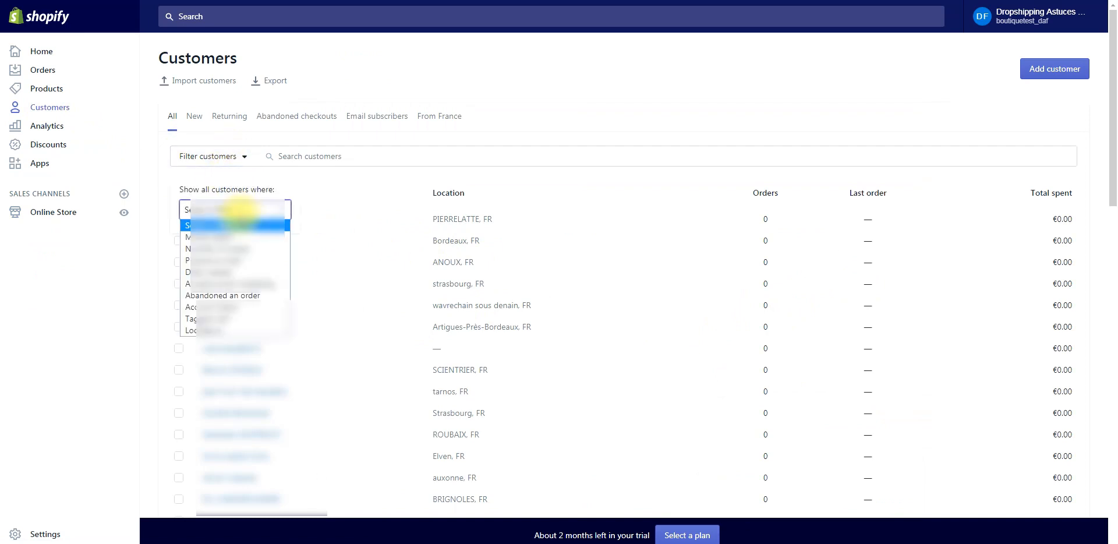
{"action": "left_click", "coordinate": [236, 240]}
{"action": "left_click", "coordinate": [236, 237]}
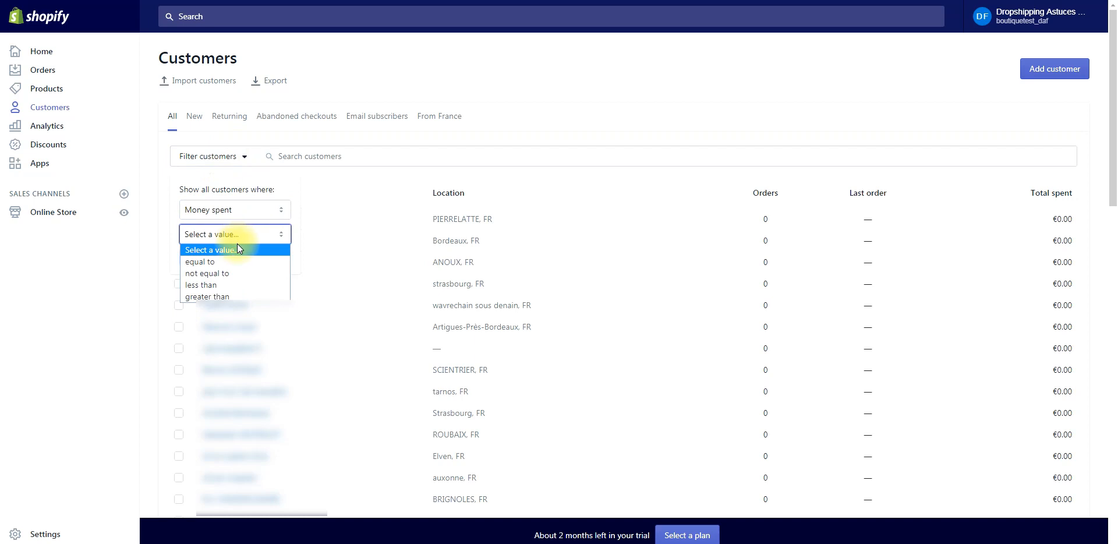
{"action": "left_click", "coordinate": [232, 294]}
{"action": "left_click", "coordinate": [253, 256]}
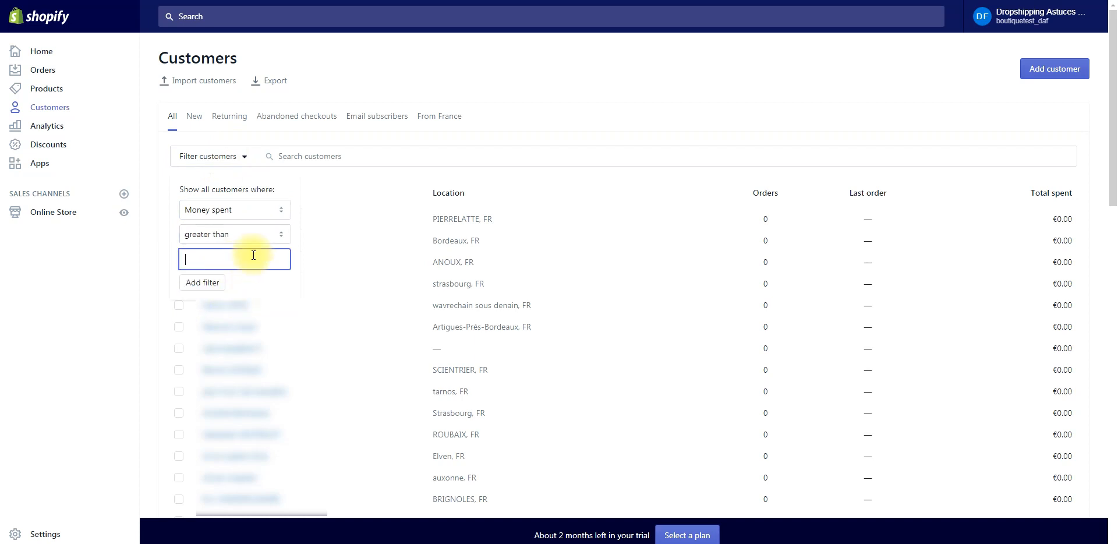
{"action": "type", "text": "0"}
{"action": "left_click", "coordinate": [232, 285]}
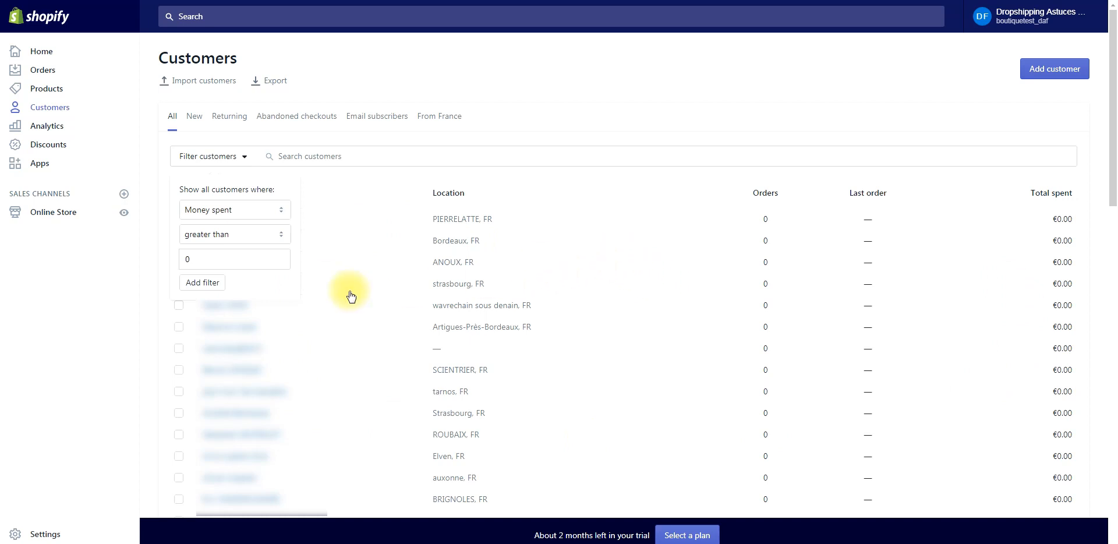
{"action": "left_click", "coordinate": [219, 281]}
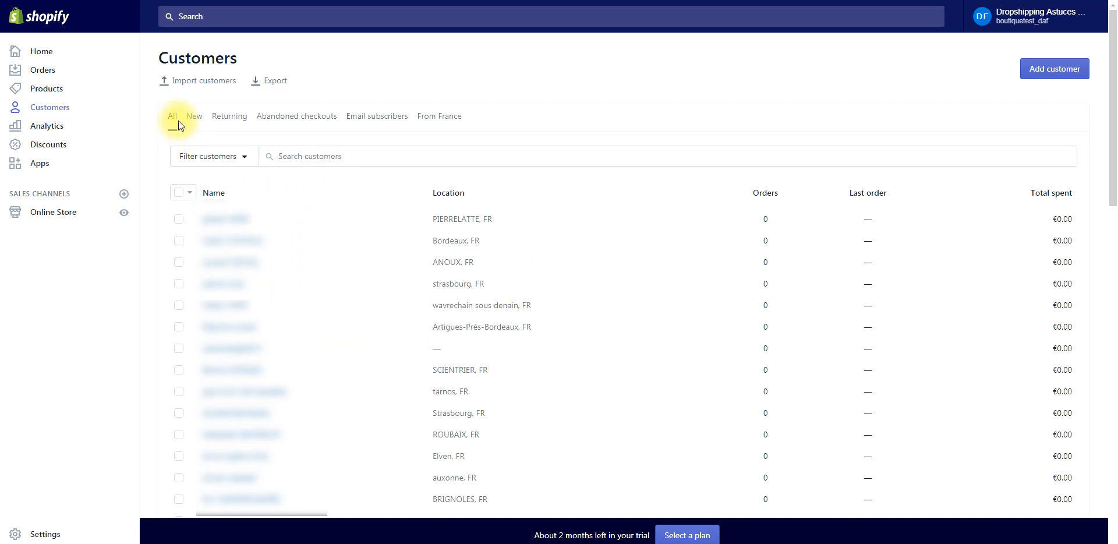
Step: Review the customer export options for scope and CSV format, and close them without exporting
{"action": "left_click", "coordinate": [275, 81]}
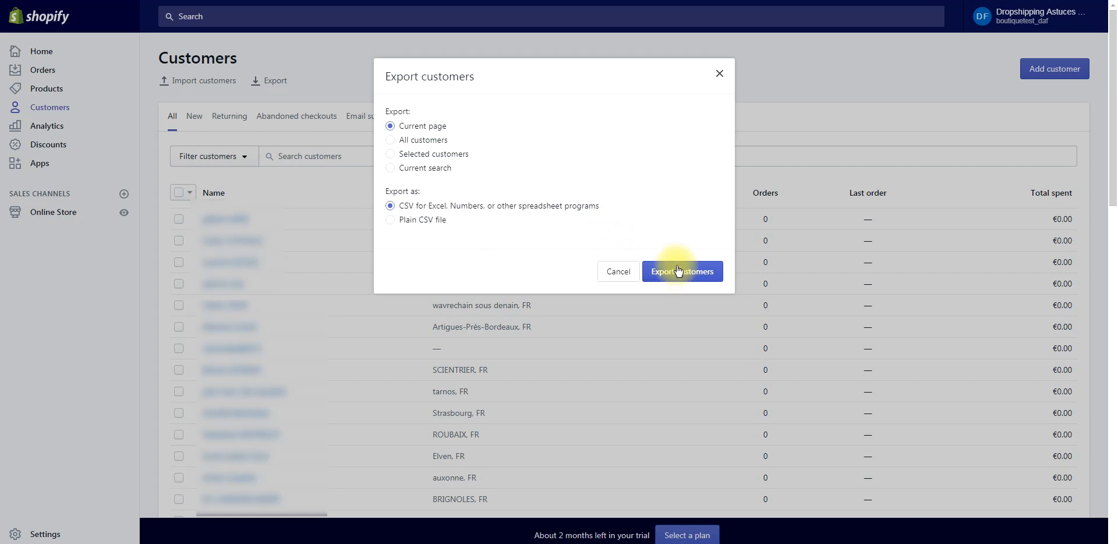
{"action": "left_click", "coordinate": [720, 75]}
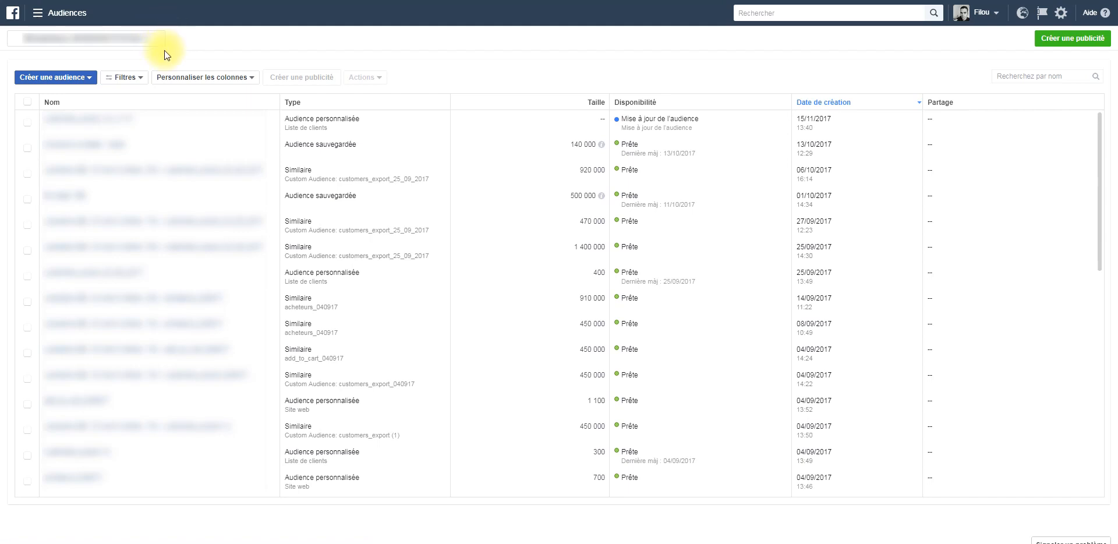
Step: Start a custom audience in Facebook Audiences based on a customer file, adding customers from your own file
{"action": "left_click", "coordinate": [81, 78]}
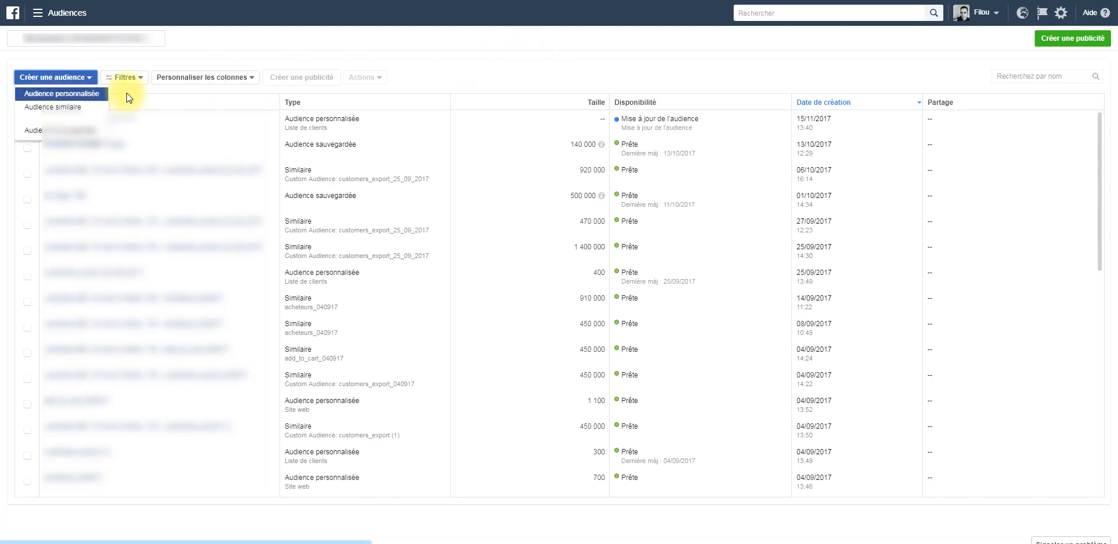
{"action": "left_click", "coordinate": [90, 95]}
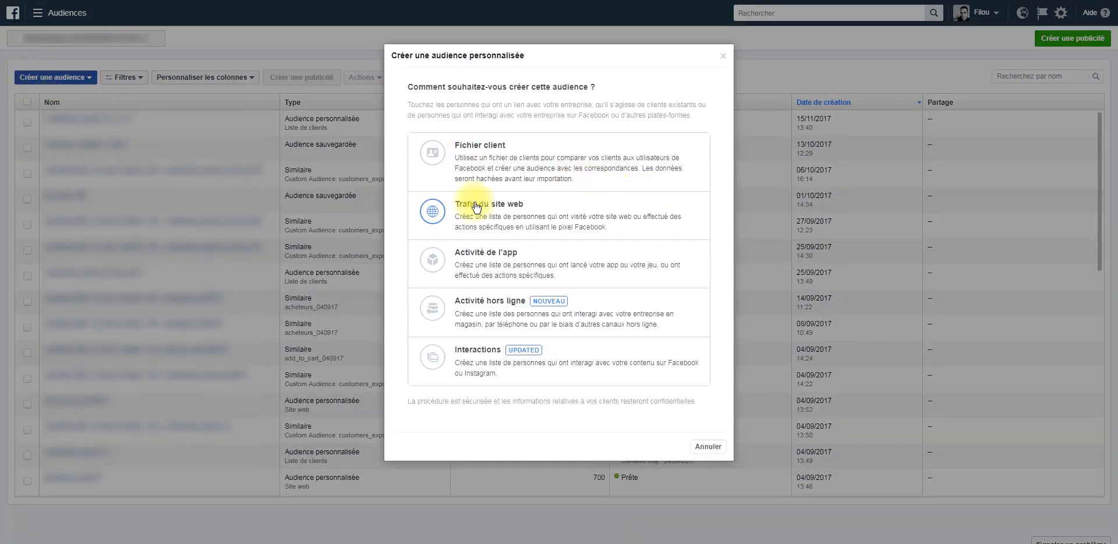
{"action": "left_click", "coordinate": [520, 150]}
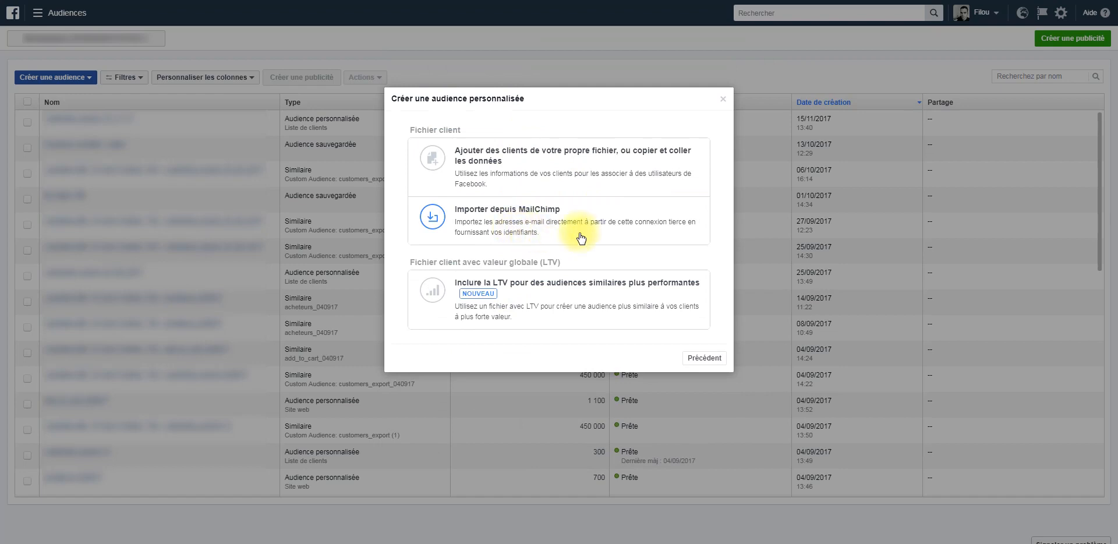
{"action": "left_click", "coordinate": [558, 168]}
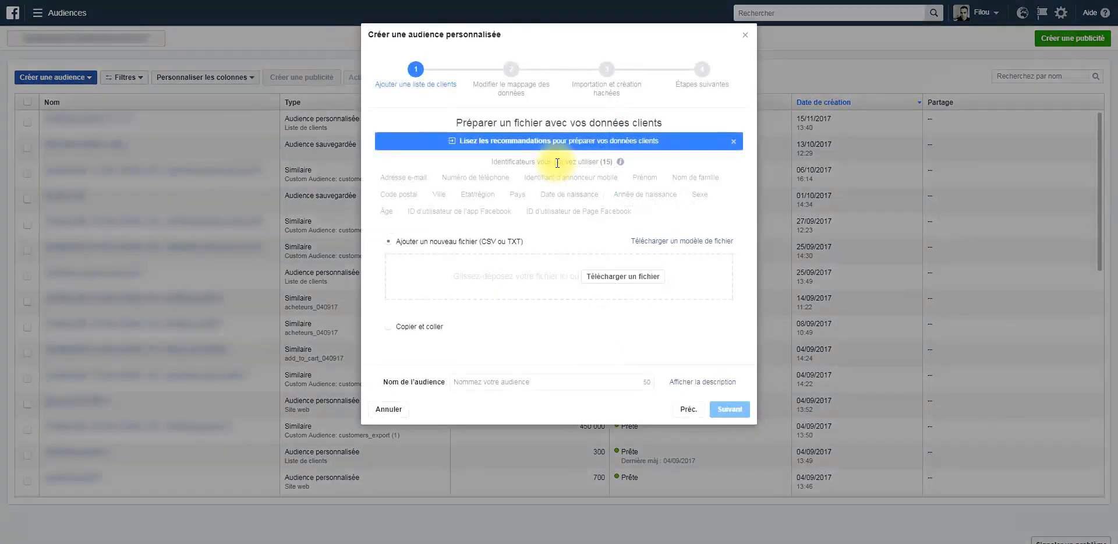
Step: Upload customers_export_15_11-17.csv as the customer list and proceed to the data mapping stage
{"action": "left_click", "coordinate": [624, 274]}
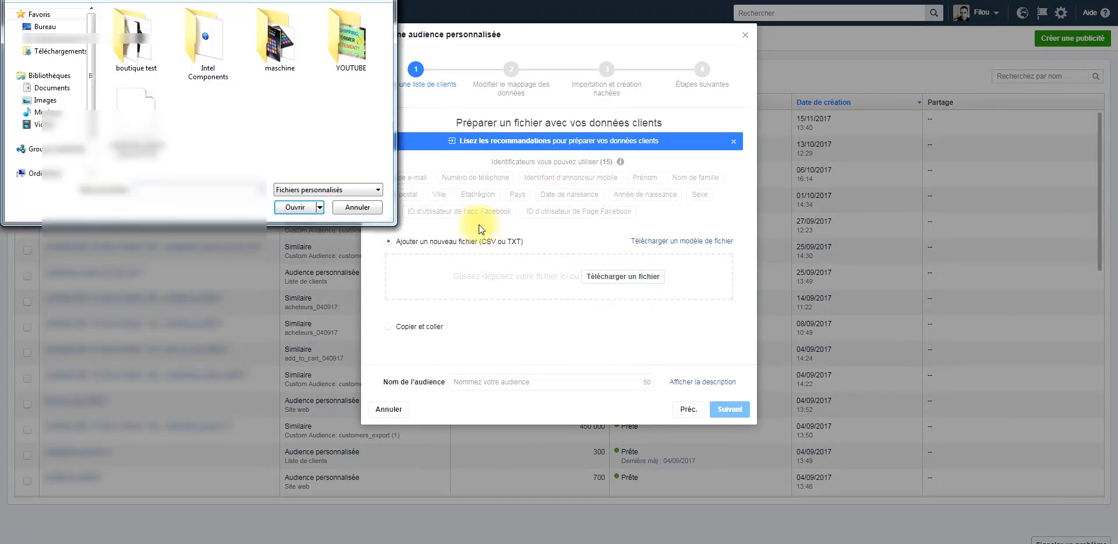
{"action": "left_click", "coordinate": [160, 143]}
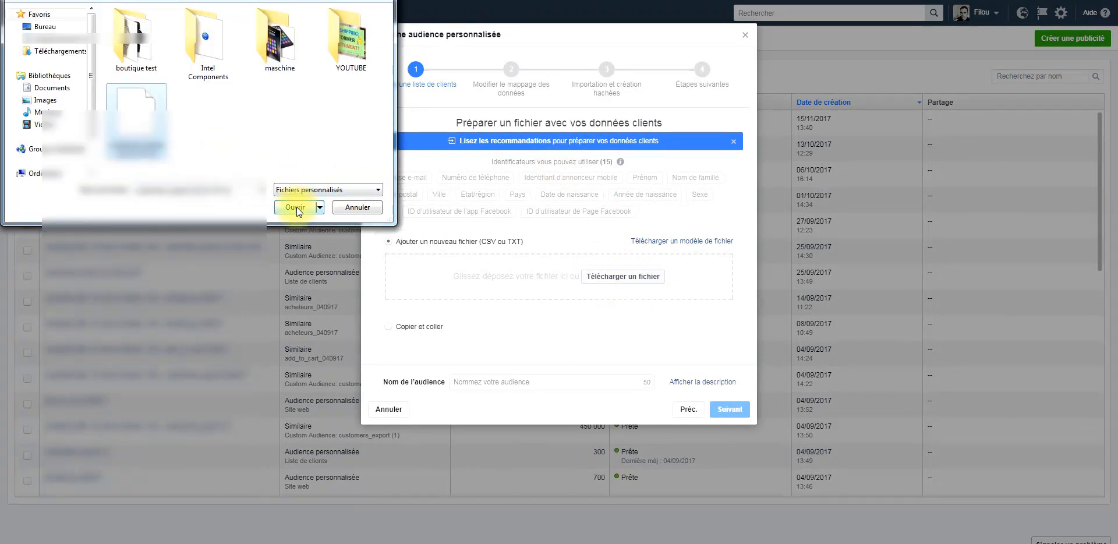
{"action": "left_click", "coordinate": [295, 208]}
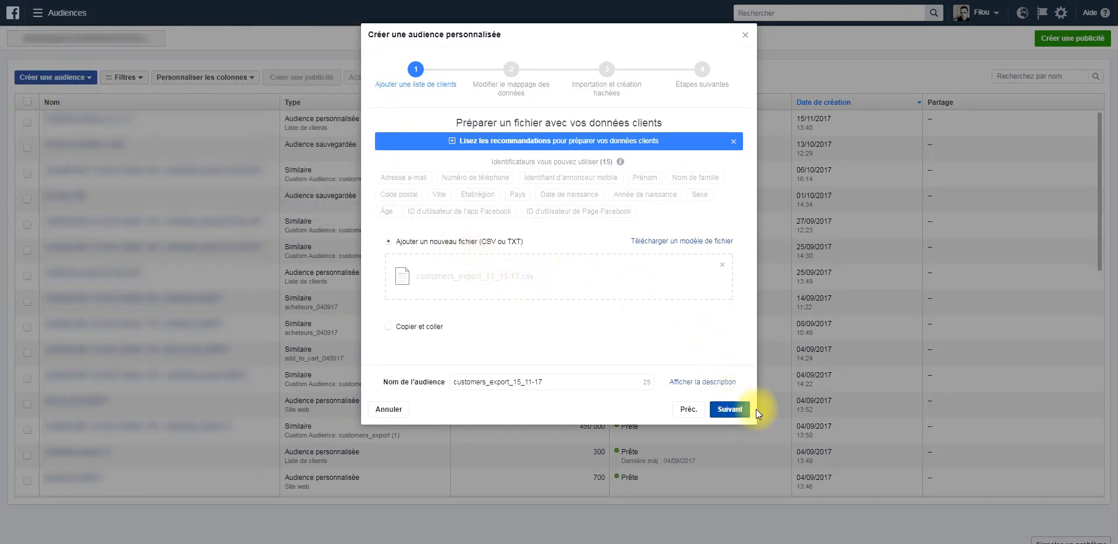
{"action": "left_click", "coordinate": [729, 411]}
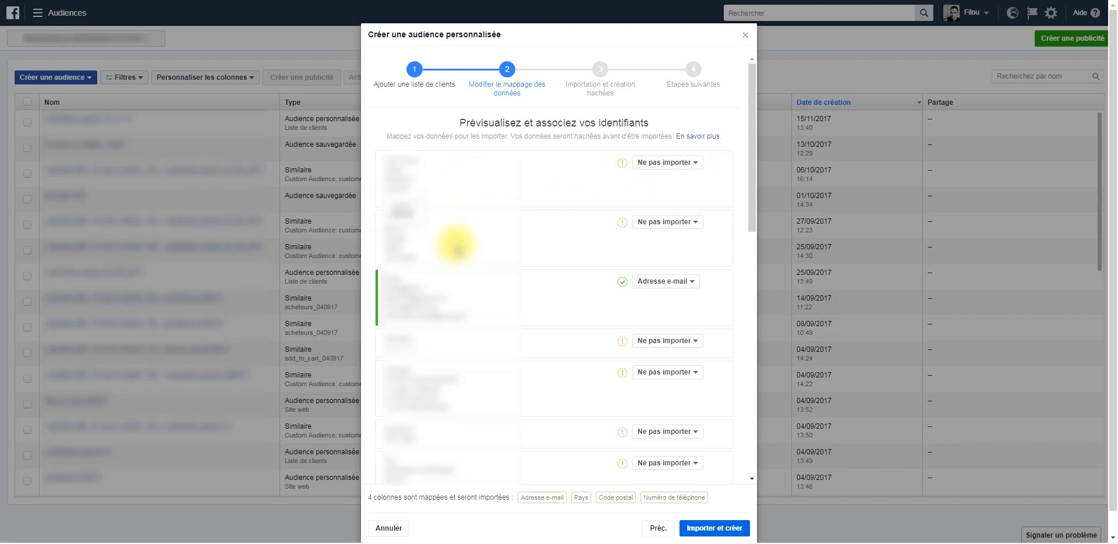
Step: Map the first column of the customer file to Prénom and the second column to Nom de famille
{"action": "scroll", "coordinate": [417, 241], "scroll_direction": "down", "scroll_amount": 1}
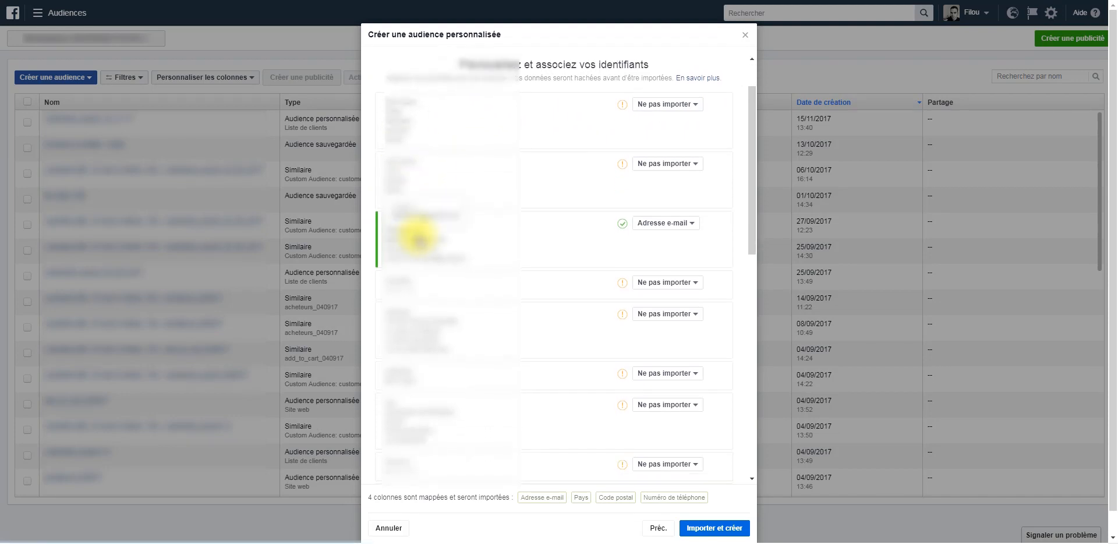
{"action": "scroll", "coordinate": [424, 267], "scroll_direction": "down", "scroll_amount": 1}
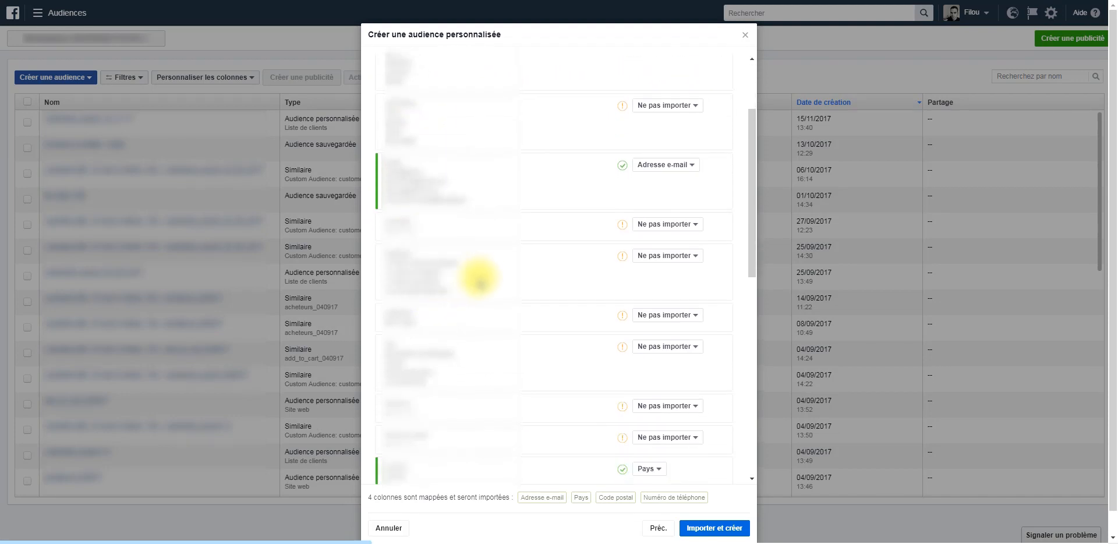
{"action": "scroll", "coordinate": [437, 287], "scroll_direction": "up", "scroll_amount": 2}
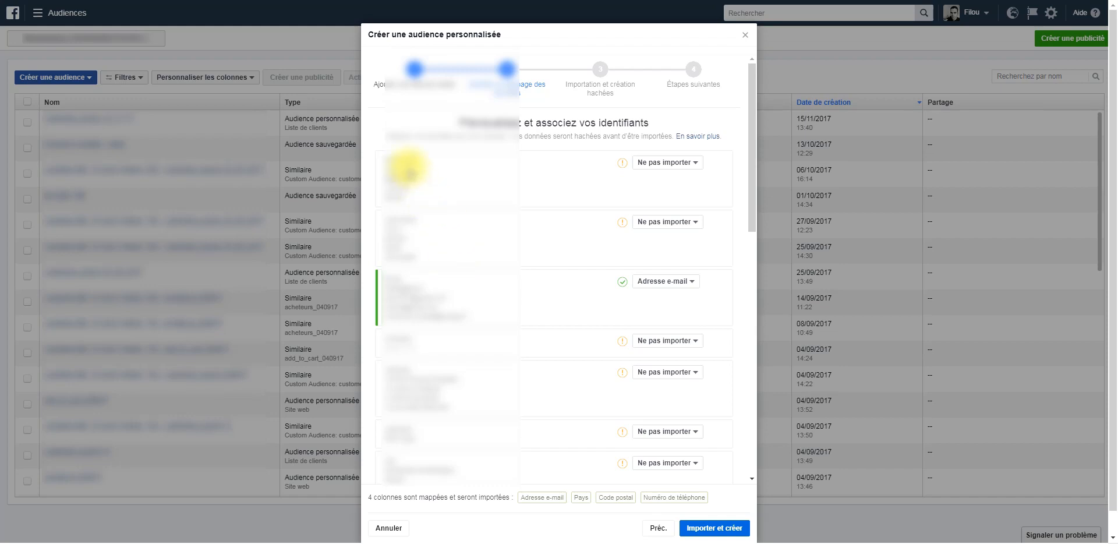
{"action": "left_click", "coordinate": [670, 163]}
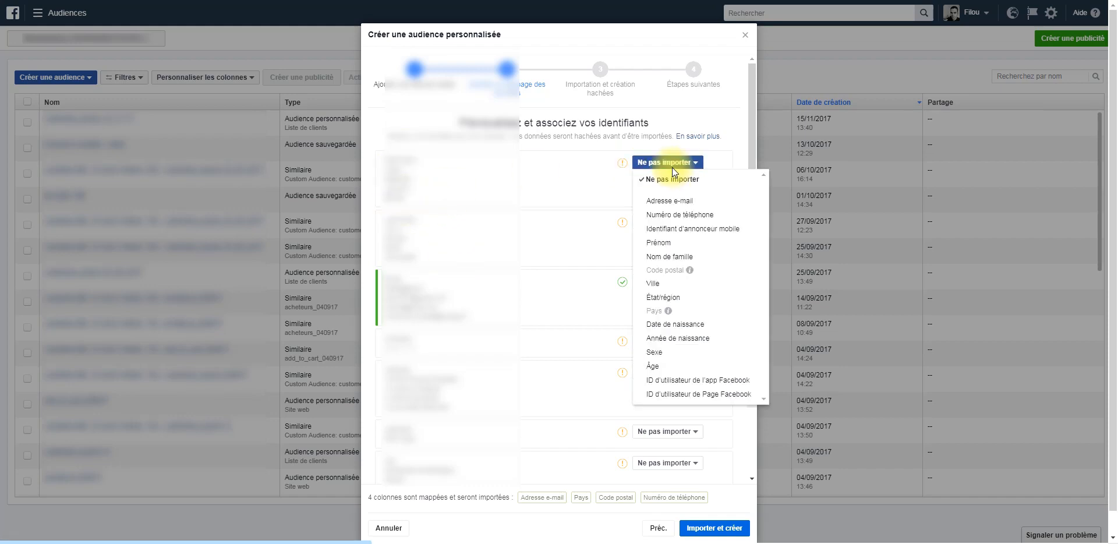
{"action": "left_click", "coordinate": [674, 244]}
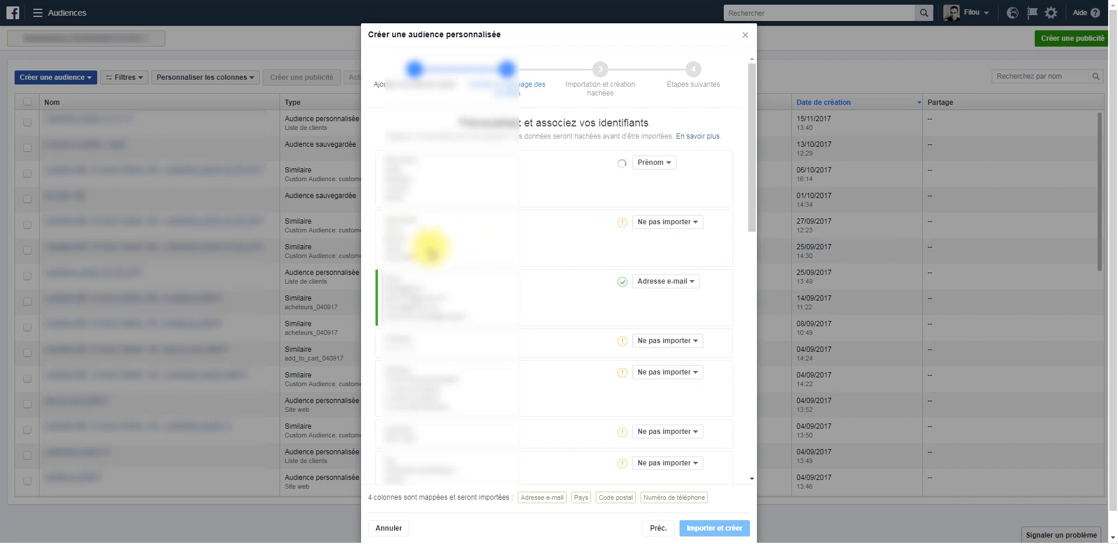
{"action": "left_click", "coordinate": [677, 222]}
{"action": "left_click", "coordinate": [690, 315]}
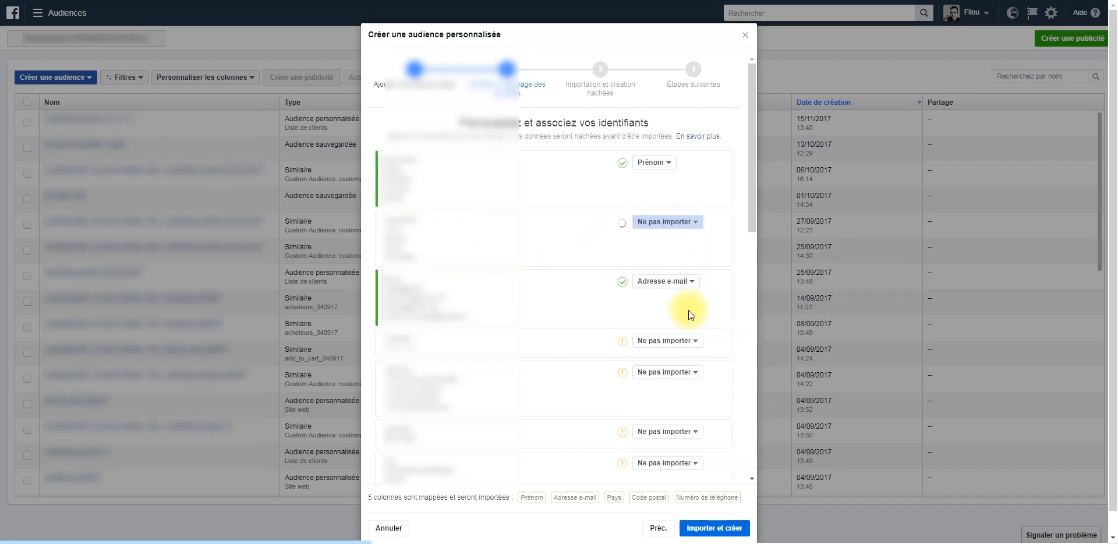
Step: Examine the identifier mappings of all the customer file's columns, including country, postal code and phone number
{"action": "scroll", "coordinate": [670, 285], "scroll_direction": "down", "scroll_amount": 2}
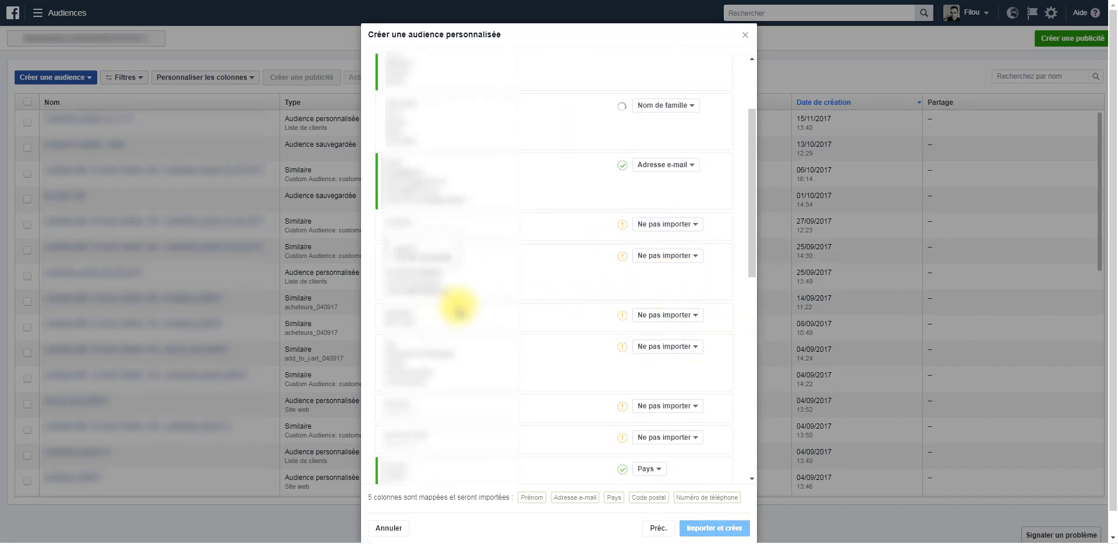
{"action": "scroll", "coordinate": [446, 321], "scroll_direction": "down", "scroll_amount": 2}
{"action": "scroll", "coordinate": [617, 321], "scroll_direction": "up", "scroll_amount": 3}
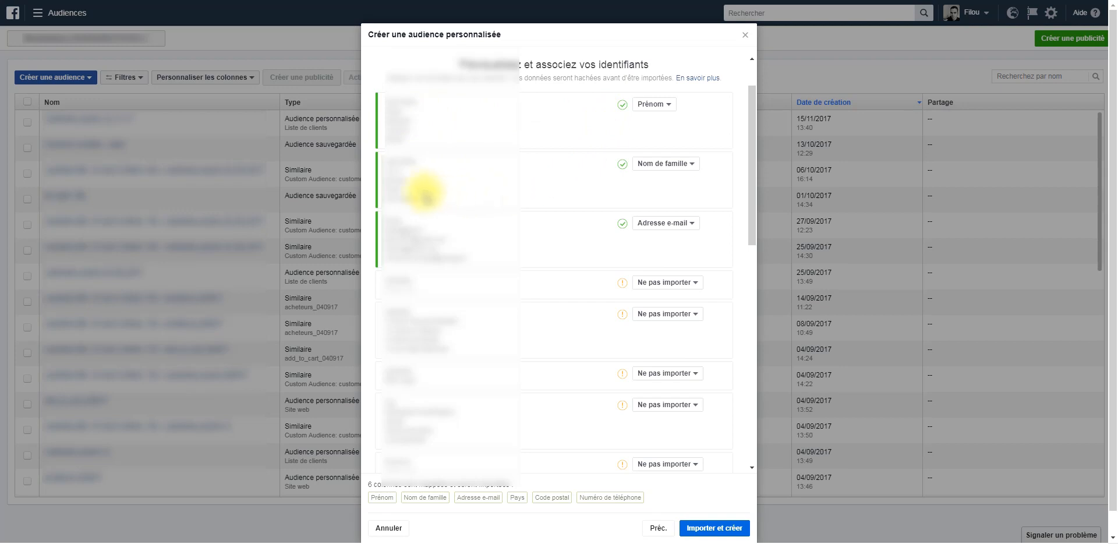
{"action": "scroll", "coordinate": [630, 225], "scroll_direction": "down", "scroll_amount": 1}
{"action": "scroll", "coordinate": [641, 198], "scroll_direction": "down", "scroll_amount": 4}
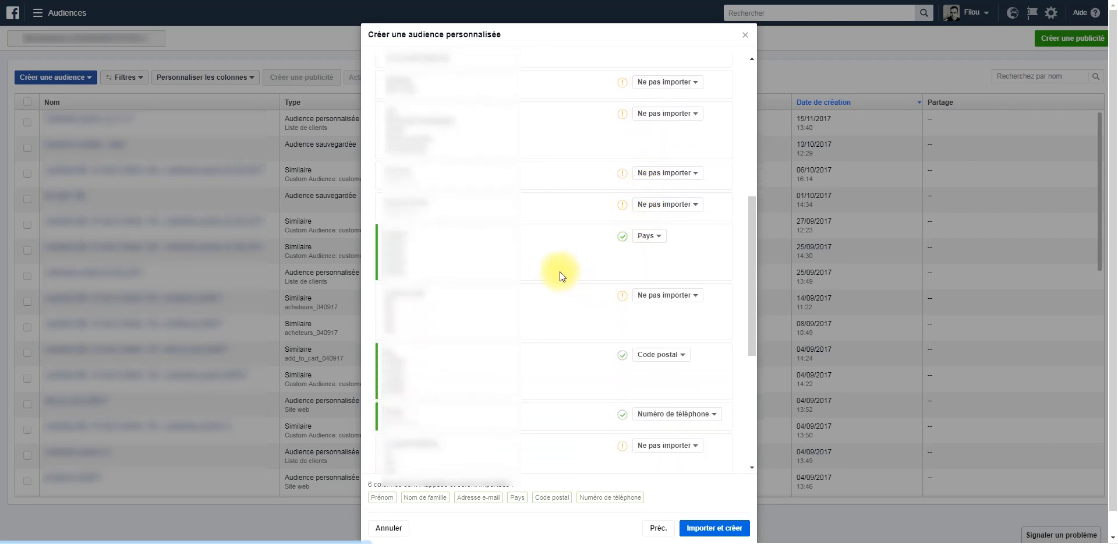
{"action": "scroll", "coordinate": [695, 256], "scroll_direction": "down", "scroll_amount": 2}
{"action": "scroll", "coordinate": [694, 255], "scroll_direction": "down", "scroll_amount": 1}
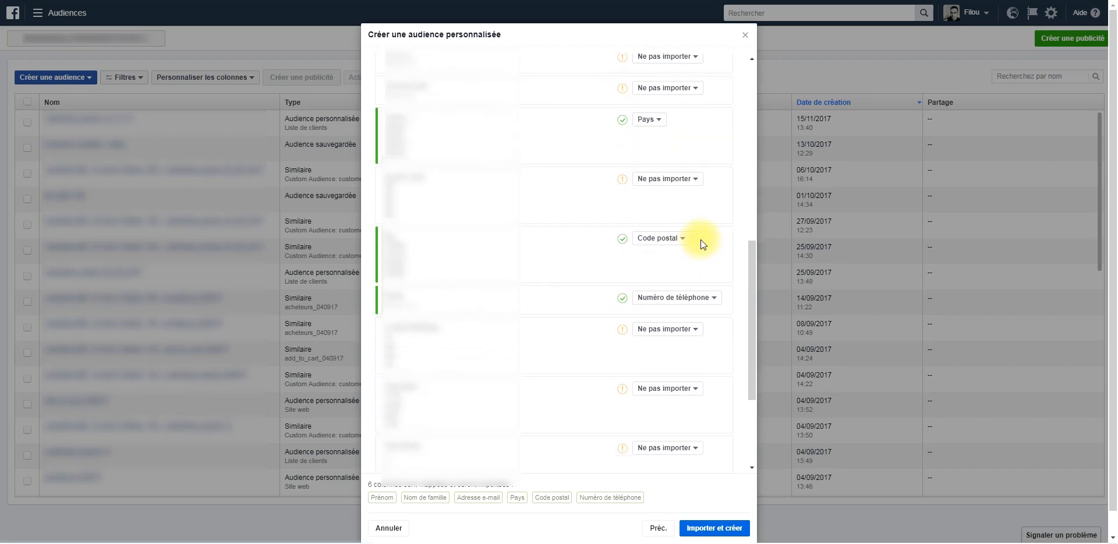
{"action": "scroll", "coordinate": [702, 244], "scroll_direction": "down", "scroll_amount": 2}
{"action": "scroll", "coordinate": [702, 244], "scroll_direction": "down", "scroll_amount": 2}
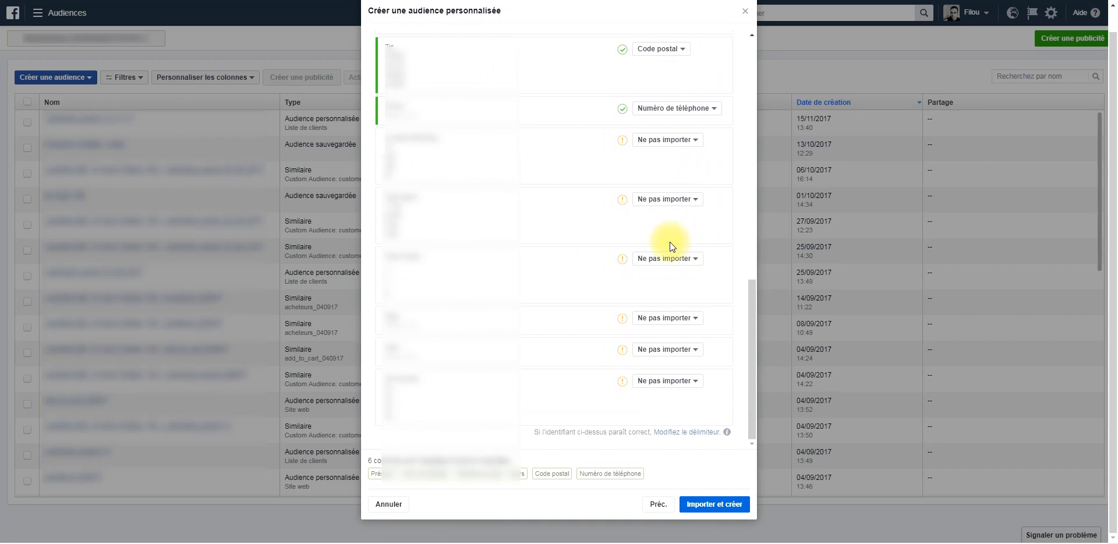
{"action": "scroll", "coordinate": [676, 239], "scroll_direction": "up", "scroll_amount": 4}
{"action": "scroll", "coordinate": [677, 239], "scroll_direction": "up", "scroll_amount": 5}
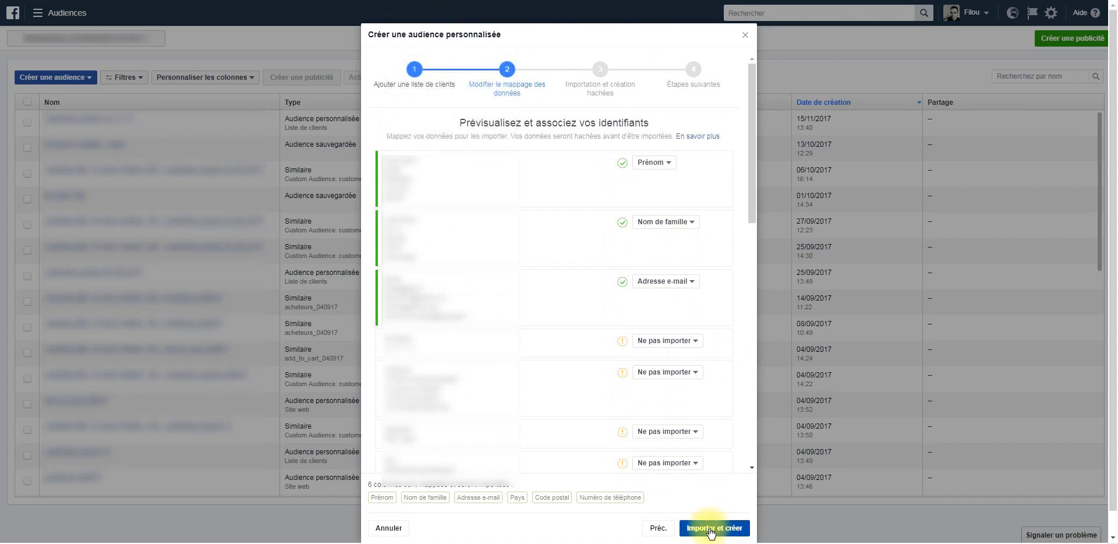
Step: Import the mapped customer data to create the custom audience and finish the creation process
{"action": "left_click", "coordinate": [710, 531]}
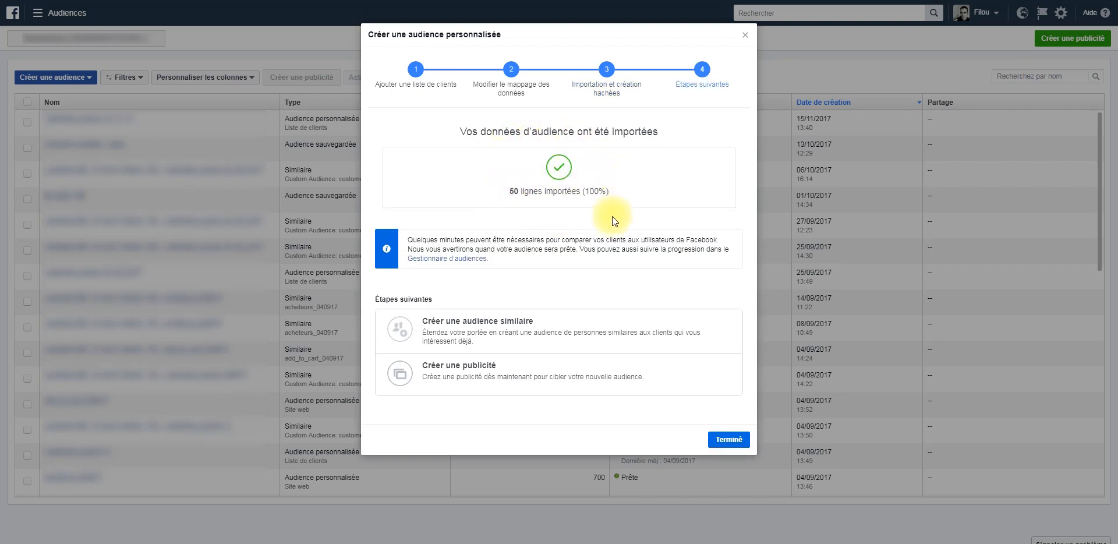
{"action": "double_click", "coordinate": [514, 194]}
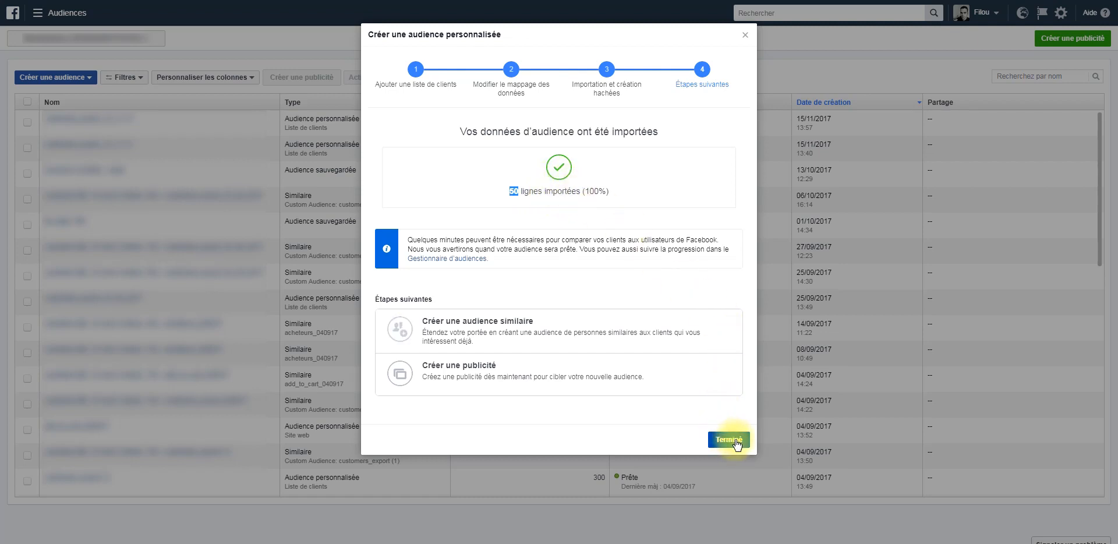
{"action": "left_click", "coordinate": [735, 441]}
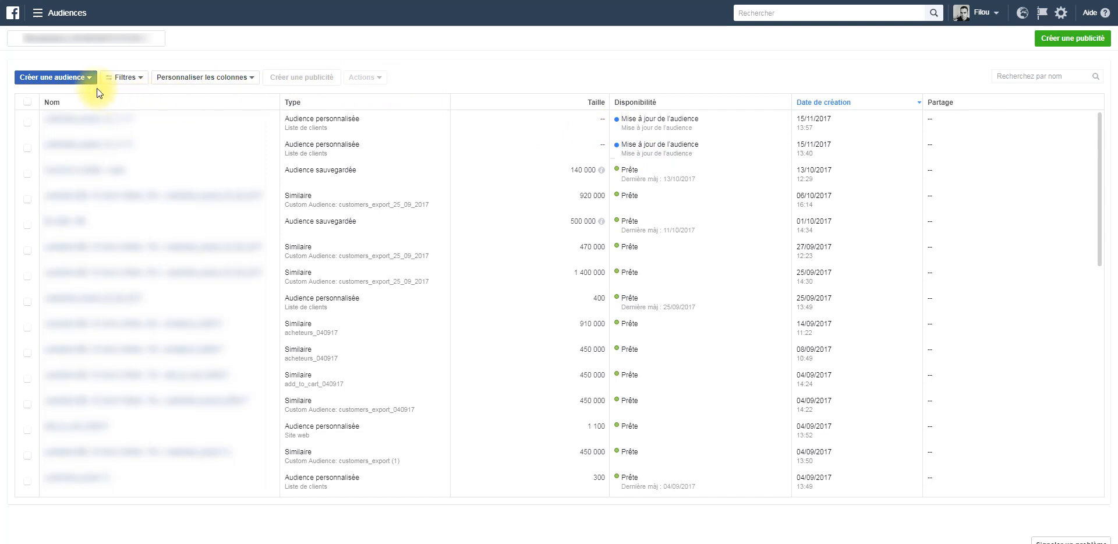
Step: Start a new lookalike audience (Audience similaire) with the custom audience customers_export_15_11-17 as its source
{"action": "left_click", "coordinate": [81, 78]}
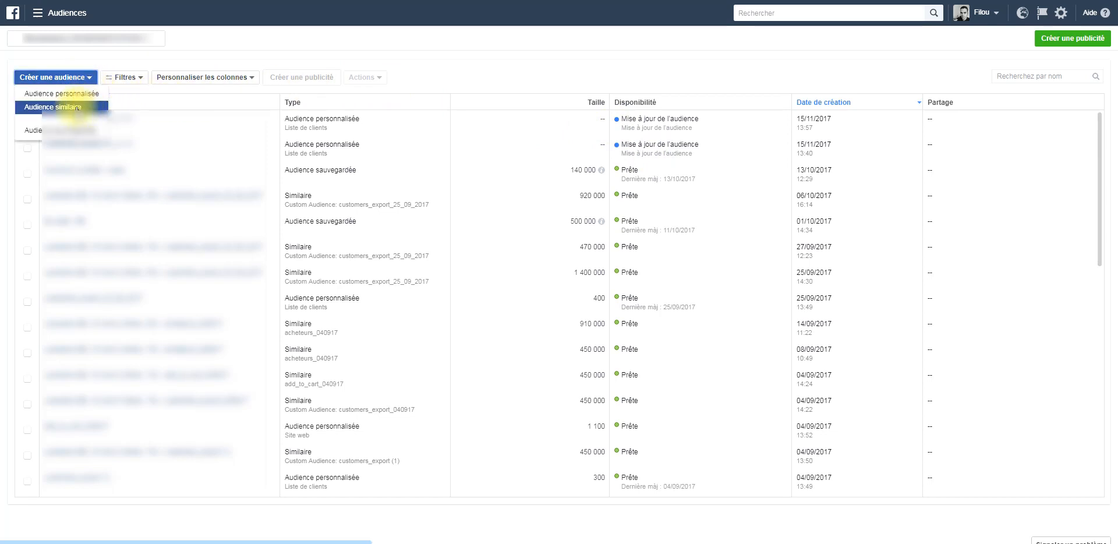
{"action": "left_click", "coordinate": [77, 107]}
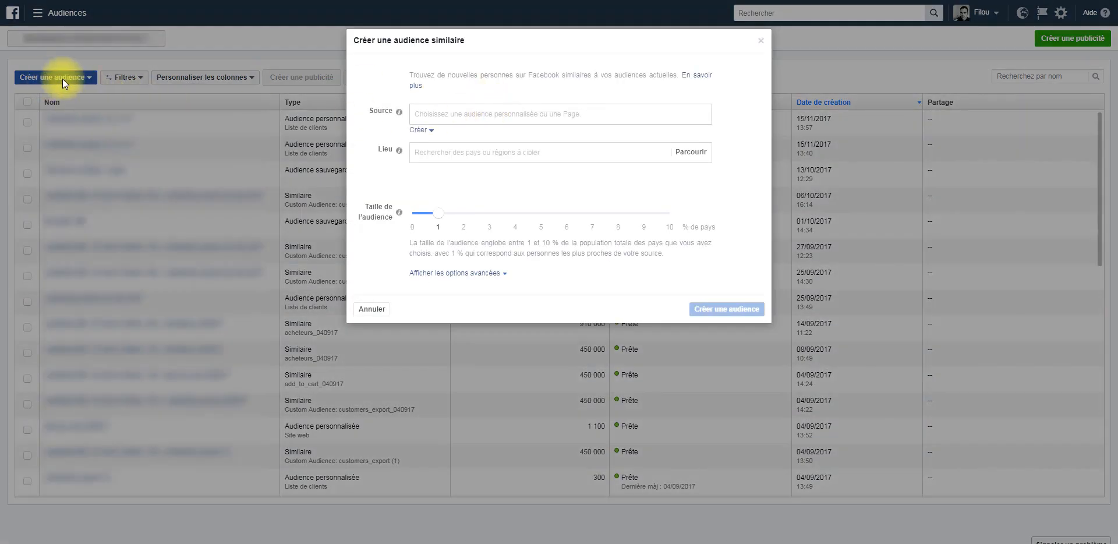
{"action": "left_click", "coordinate": [426, 116]}
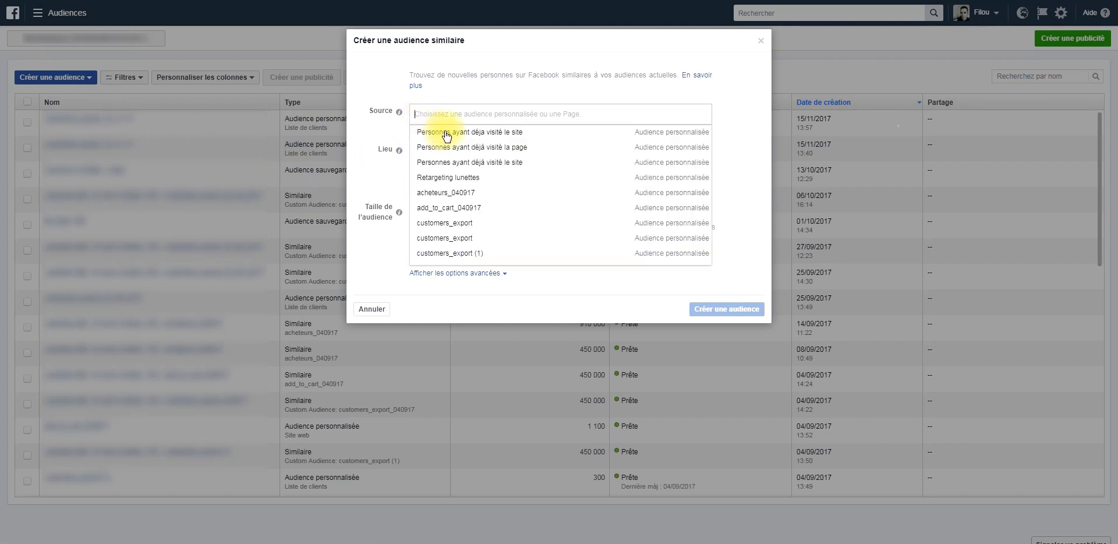
{"action": "scroll", "coordinate": [479, 217], "scroll_direction": "down", "scroll_amount": 3}
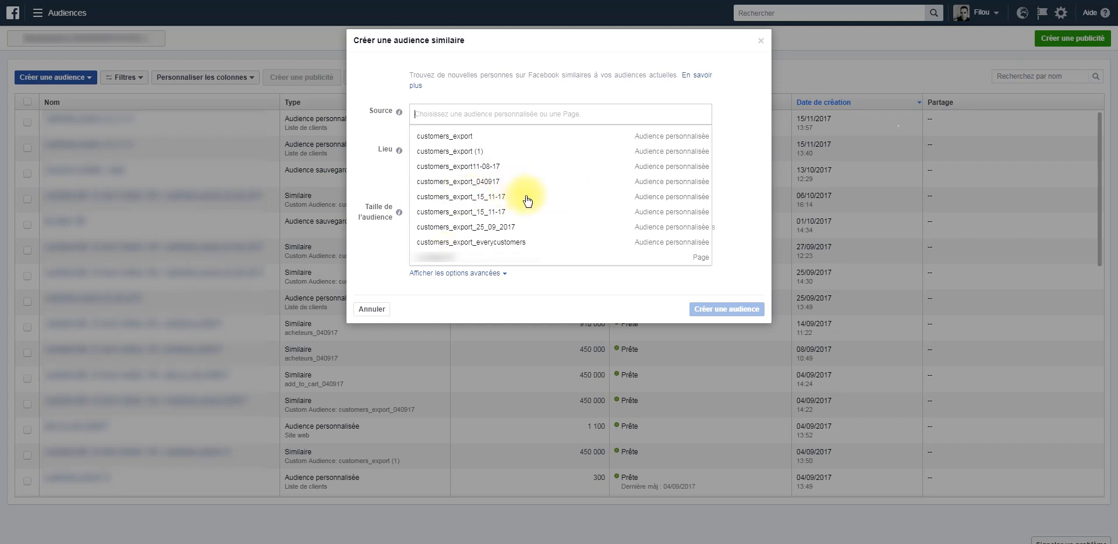
{"action": "left_click", "coordinate": [488, 199]}
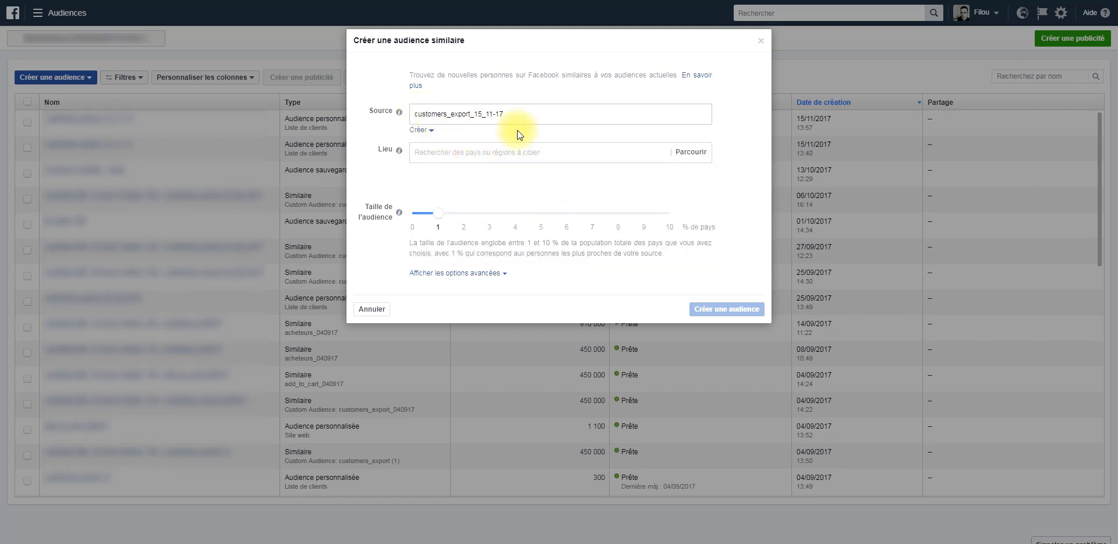
Step: Add France from the European countries as a target location for the lookalike audience
{"action": "left_click", "coordinate": [455, 154]}
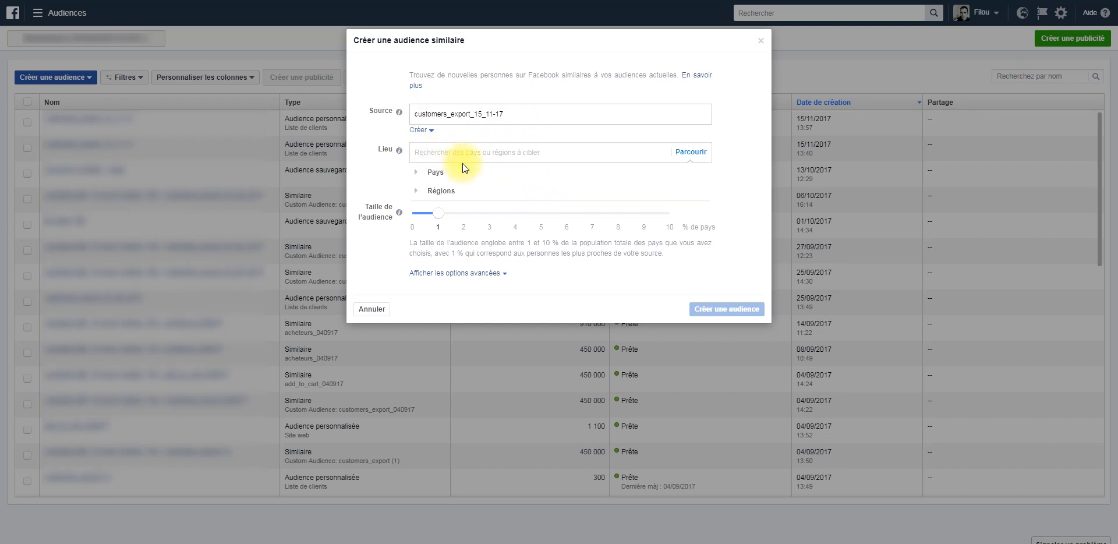
{"action": "left_click", "coordinate": [420, 175]}
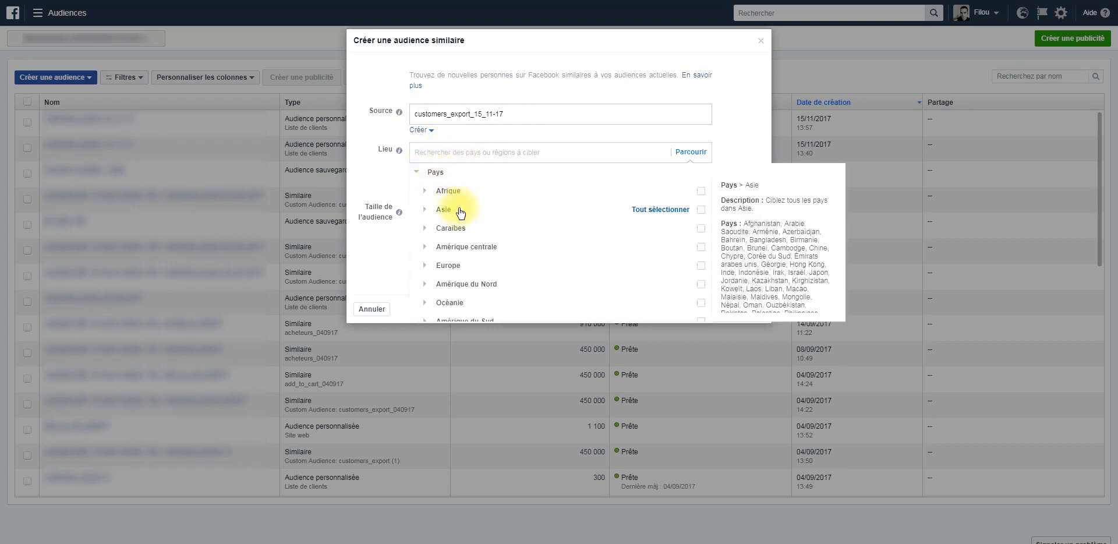
{"action": "mouse_move", "coordinate": [463, 272]}
{"action": "left_click", "coordinate": [503, 261]}
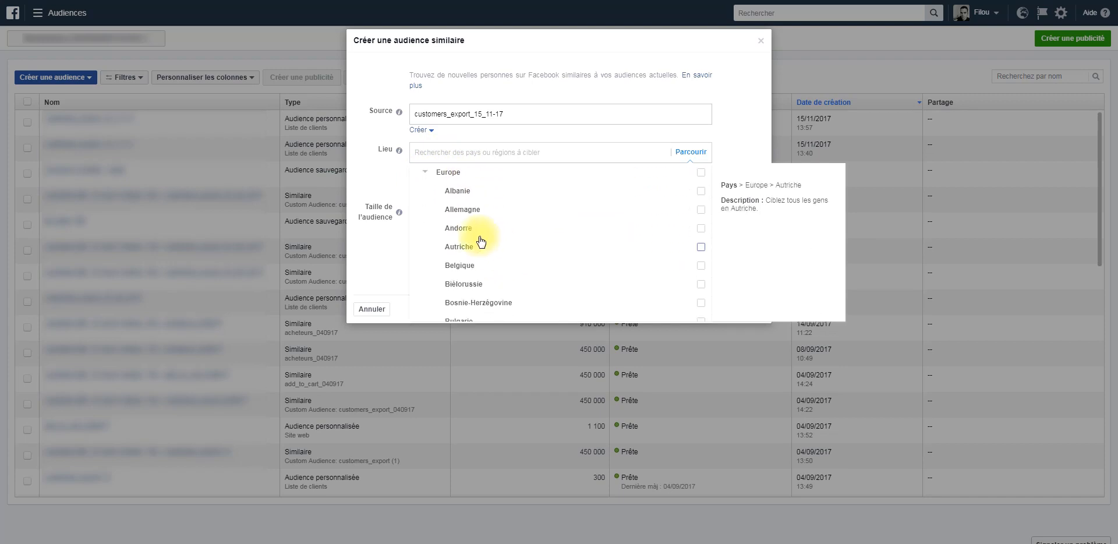
{"action": "scroll", "coordinate": [500, 233], "scroll_direction": "down", "scroll_amount": 2}
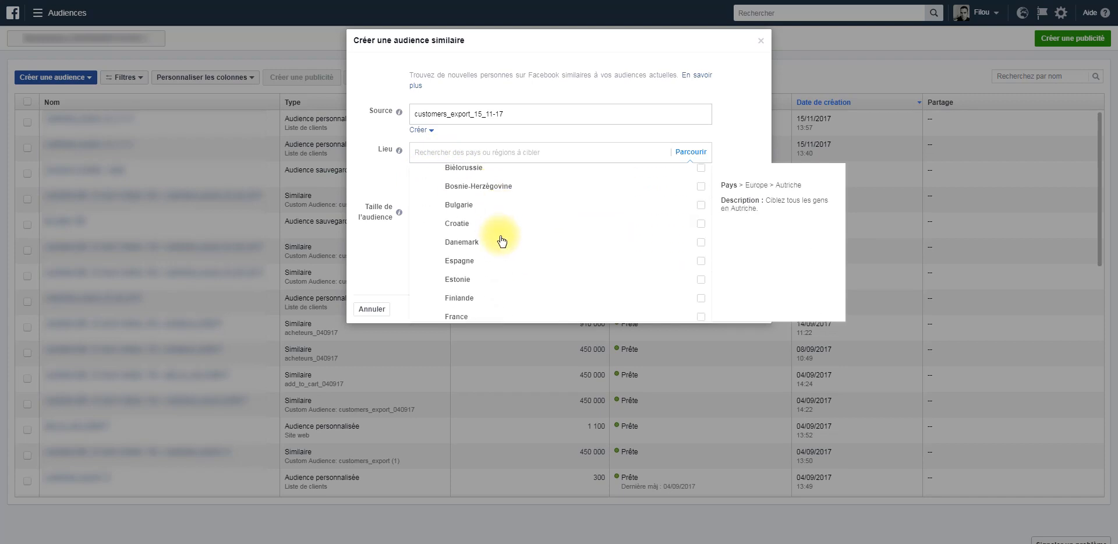
{"action": "scroll", "coordinate": [481, 257], "scroll_direction": "down", "scroll_amount": 1}
{"action": "left_click", "coordinate": [475, 265]}
{"action": "scroll", "coordinate": [507, 271], "scroll_direction": "down", "scroll_amount": 3}
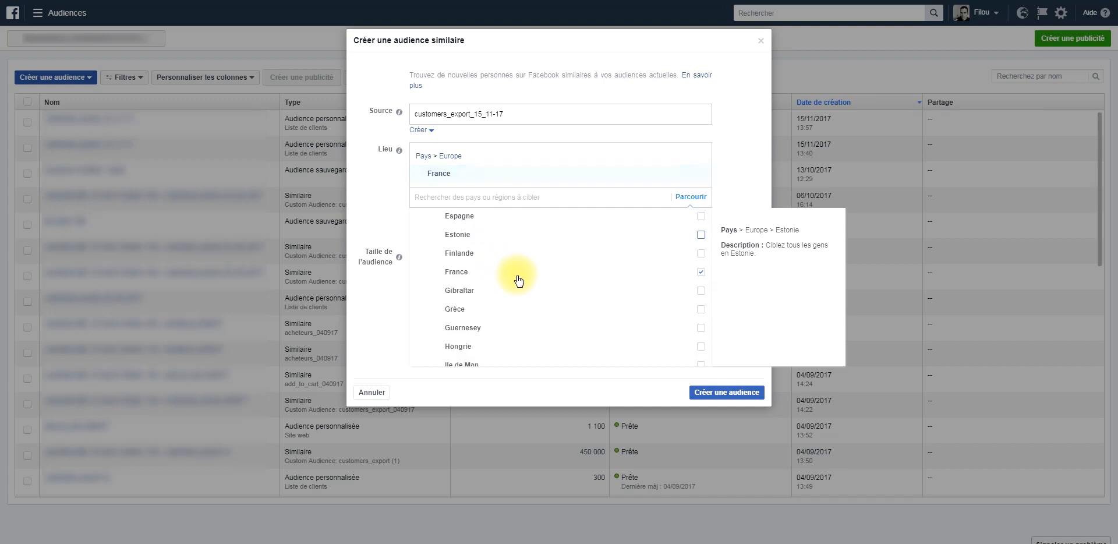
Step: Add Belgique as a second target location and close the country list
{"action": "scroll", "coordinate": [509, 273], "scroll_direction": "up", "scroll_amount": 6}
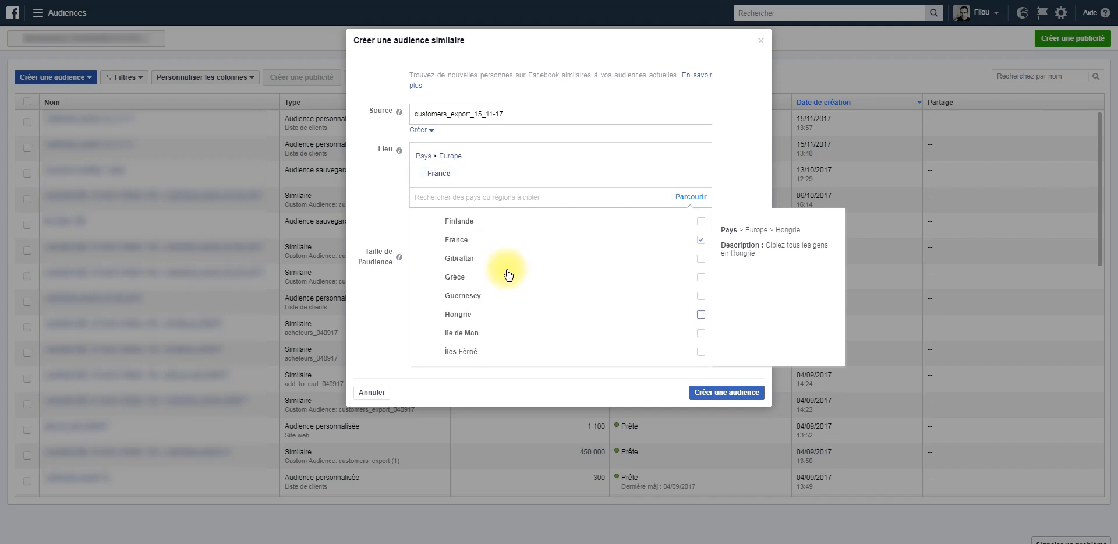
{"action": "scroll", "coordinate": [504, 268], "scroll_direction": "down", "scroll_amount": 2}
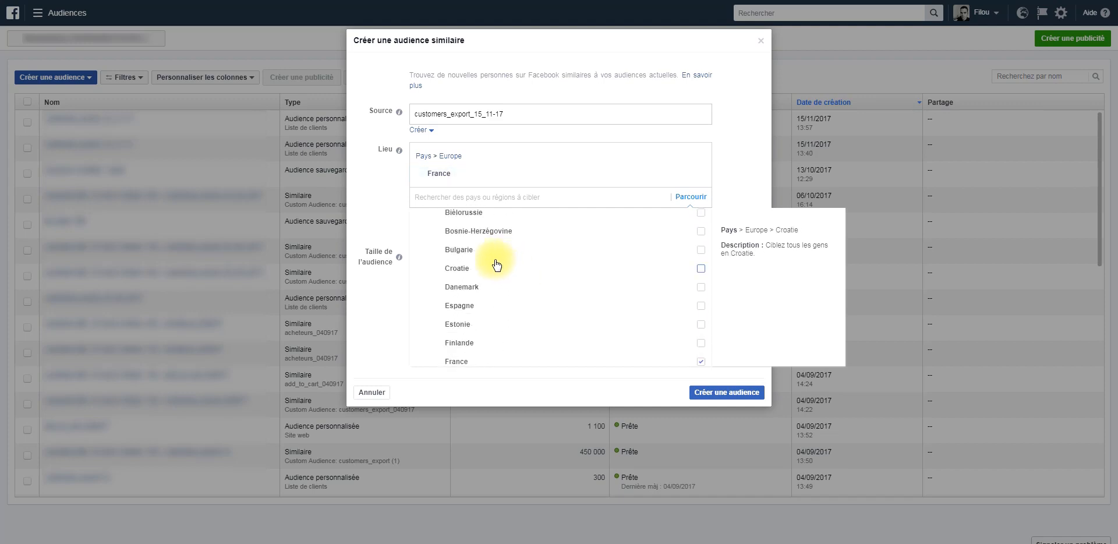
{"action": "scroll", "coordinate": [489, 258], "scroll_direction": "up", "scroll_amount": 1}
{"action": "left_click", "coordinate": [479, 259]}
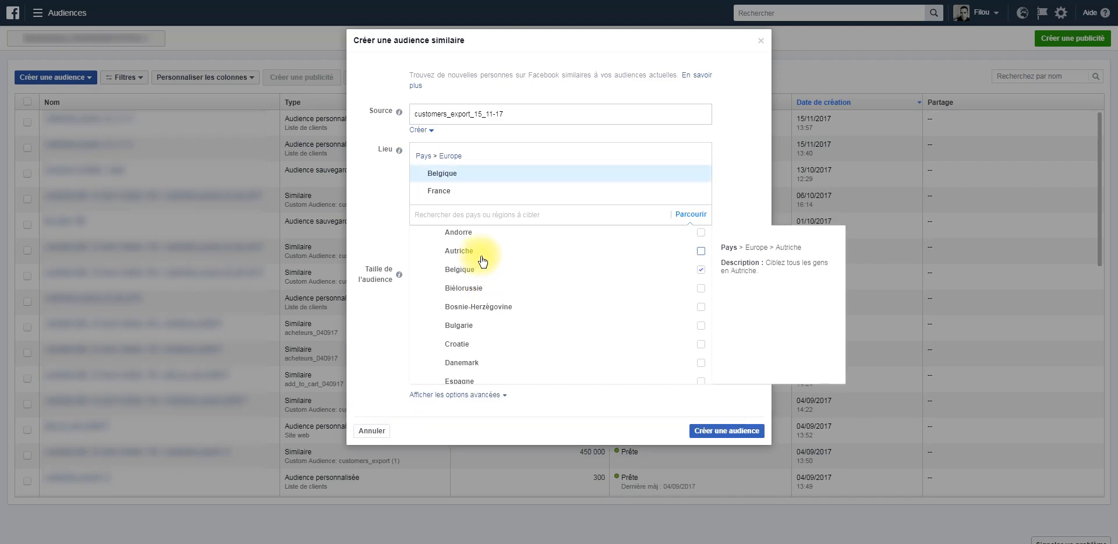
{"action": "left_click", "coordinate": [396, 186]}
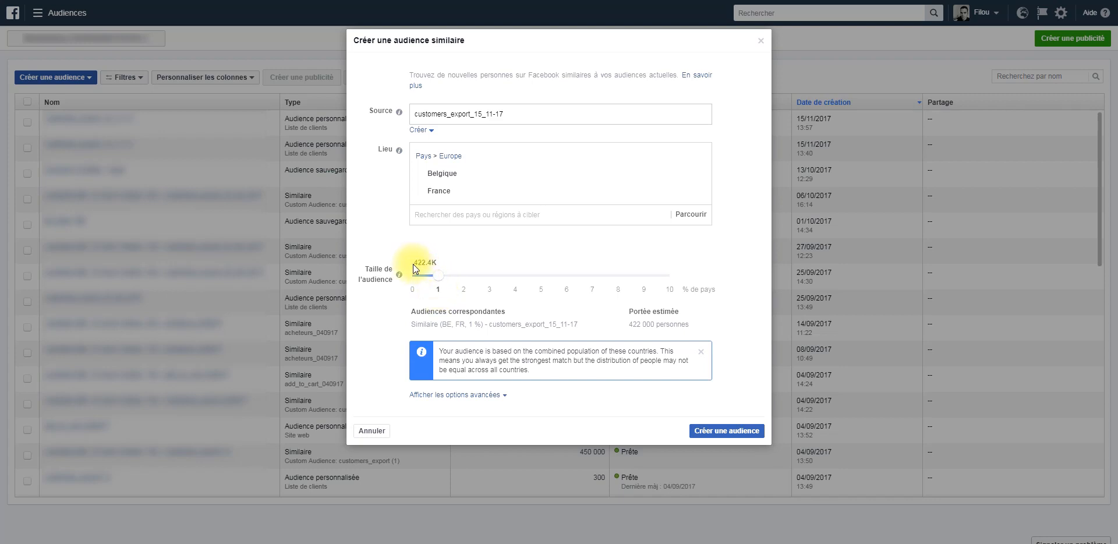
Step: Try the lookalike audience size at 3 % and bring it back to 2 % of the countries' population
{"action": "left_click_drag", "start_coordinate": [415, 263], "coordinate": [435, 266]}
{"action": "left_click", "coordinate": [440, 265]}
{"action": "left_click", "coordinate": [460, 277]}
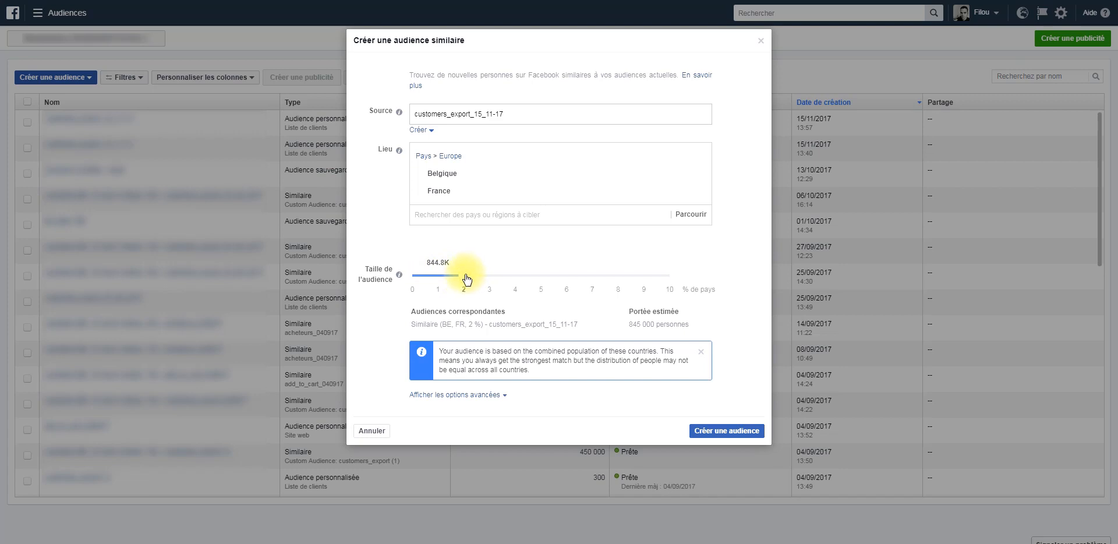
{"action": "left_click", "coordinate": [493, 282]}
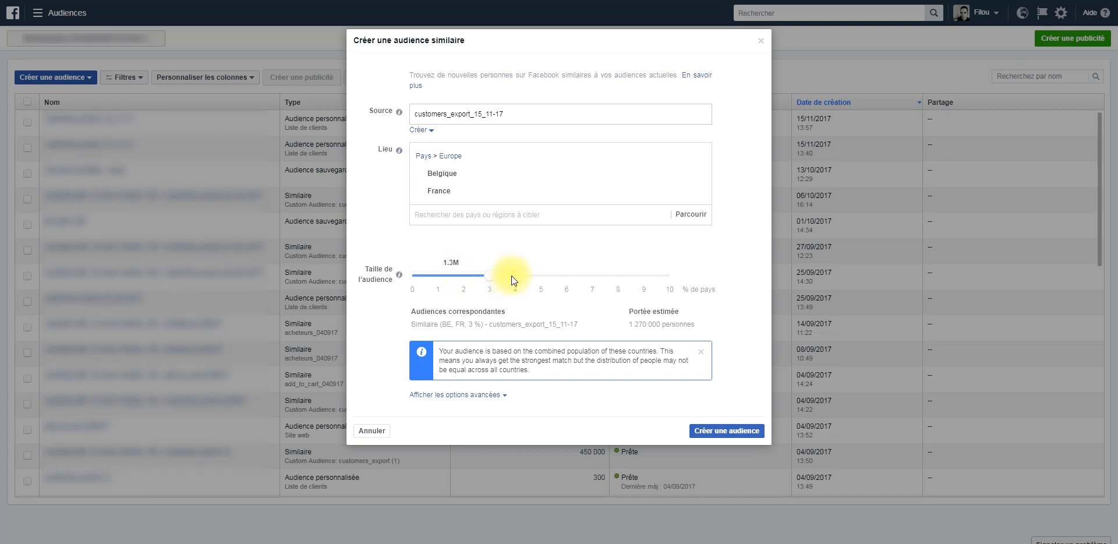
{"action": "mouse_move", "coordinate": [489, 279]}
{"action": "left_mouse_down"}
{"action": "mouse_move", "coordinate": [450, 282]}
{"action": "mouse_move", "coordinate": [540, 281]}
{"action": "mouse_move", "coordinate": [453, 285]}
{"action": "mouse_move", "coordinate": [494, 282]}
{"action": "left_mouse_up"}
{"action": "mouse_move", "coordinate": [489, 281]}
{"action": "left_mouse_down"}
{"action": "mouse_move", "coordinate": [449, 283]}
{"action": "mouse_move", "coordinate": [470, 284]}
{"action": "left_mouse_up"}
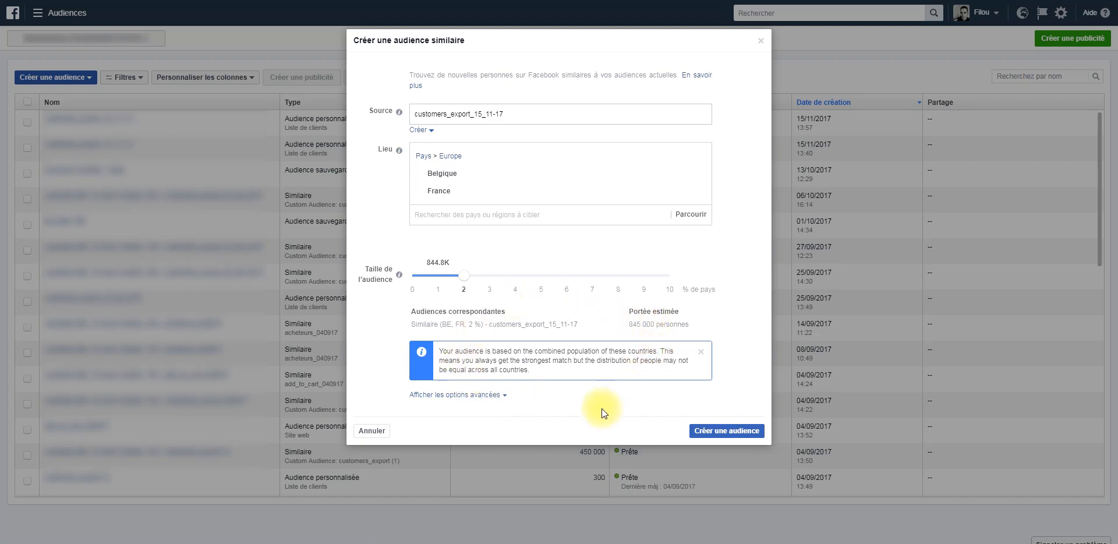
Step: Show and hide the advanced multi-audience options, and try to create the lookalike audience at a size of 1 %
{"action": "left_click", "coordinate": [497, 394]}
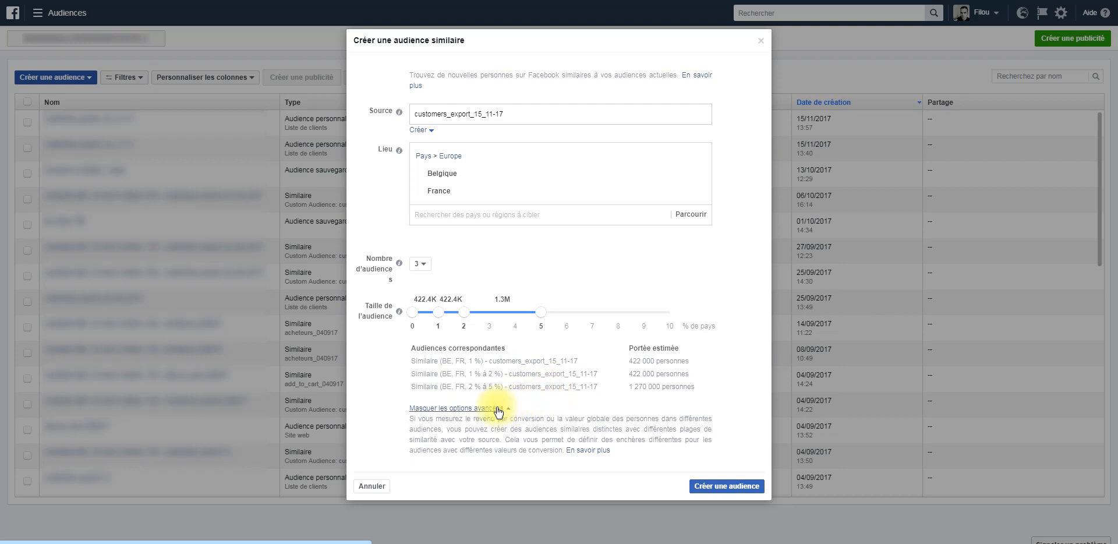
{"action": "left_click", "coordinate": [496, 408]}
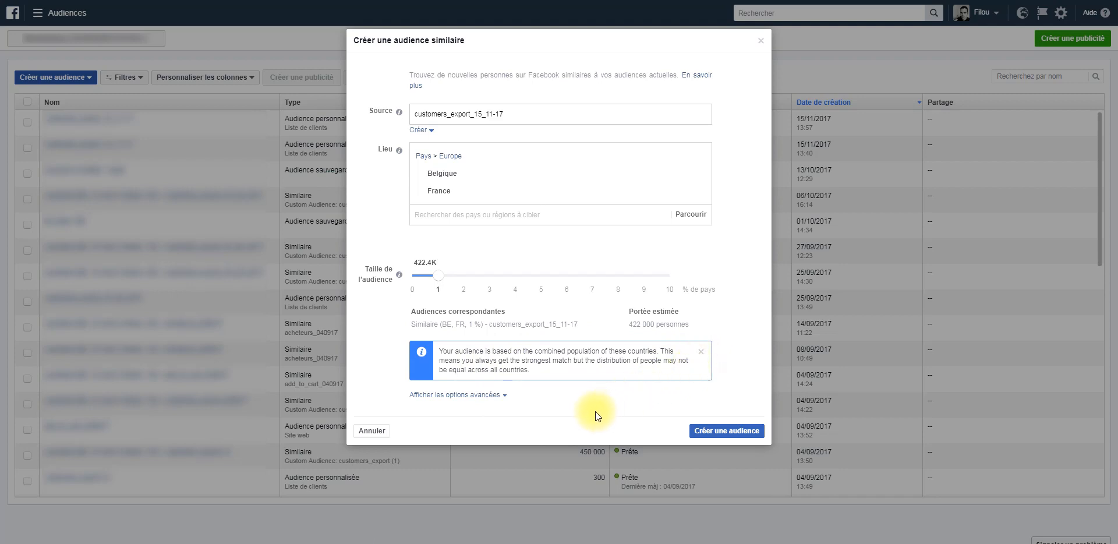
{"action": "left_click", "coordinate": [743, 431]}
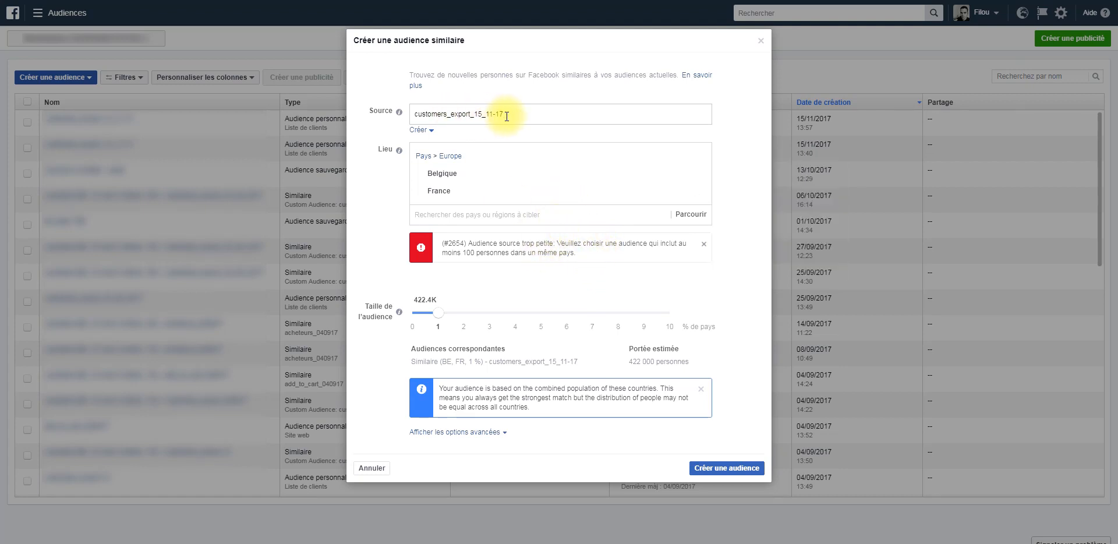
Step: Check the chosen source audience and the creation error, and close the lookalike audience dialog without creating it
{"action": "left_click_drag", "start_coordinate": [512, 115], "coordinate": [452, 115]}
{"action": "left_click", "coordinate": [532, 114]}
{"action": "triple_click", "coordinate": [510, 112]}
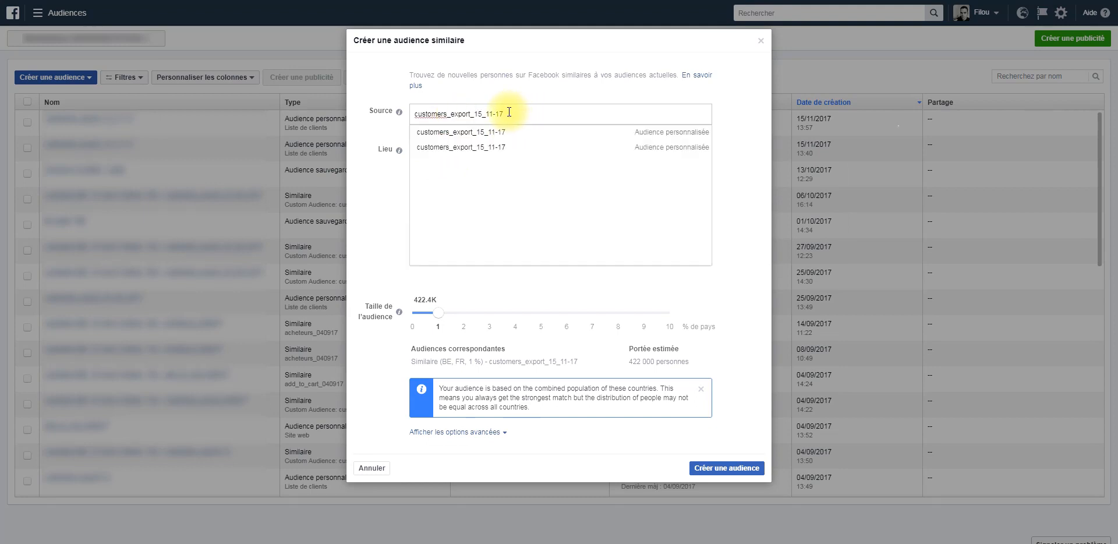
{"action": "left_click", "coordinate": [716, 109]}
{"action": "triple_click", "coordinate": [557, 114]}
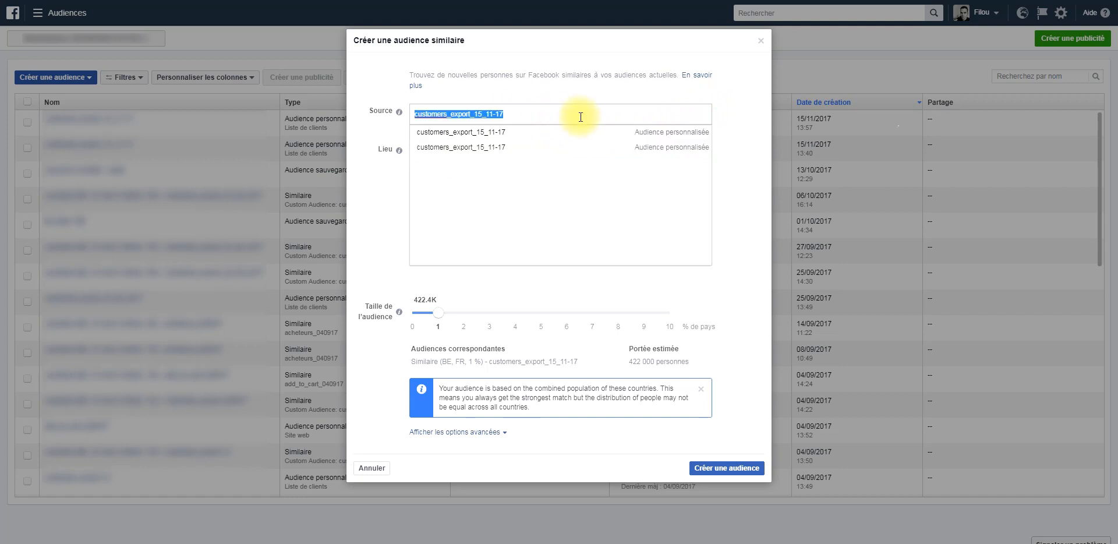
{"action": "left_click", "coordinate": [718, 110]}
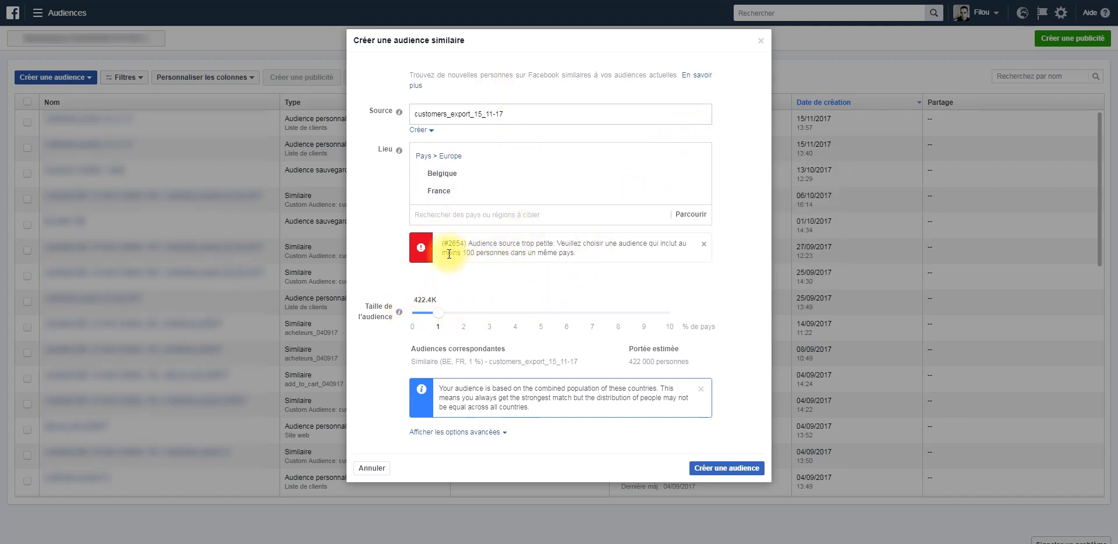
{"action": "mouse_move", "coordinate": [448, 253]}
{"action": "left_mouse_down"}
{"action": "mouse_move", "coordinate": [588, 253]}
{"action": "mouse_move", "coordinate": [443, 252]}
{"action": "left_mouse_up"}
{"action": "left_click", "coordinate": [582, 254]}
{"action": "left_click", "coordinate": [760, 40]}
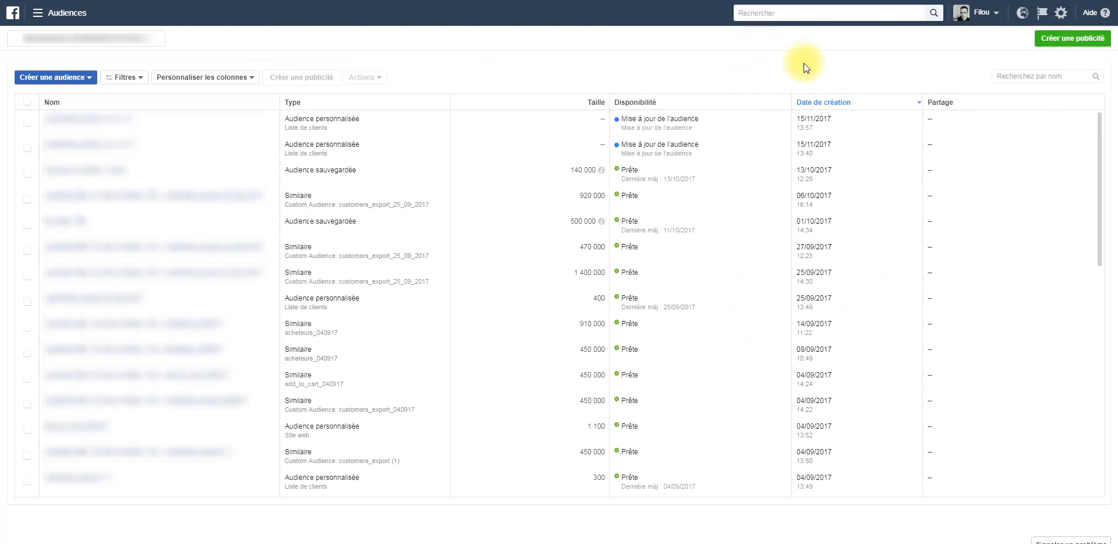
Step: Start a fresh ad campaign with the Conversions objective and continue to its ad set settings
{"action": "left_click", "coordinate": [1070, 43]}
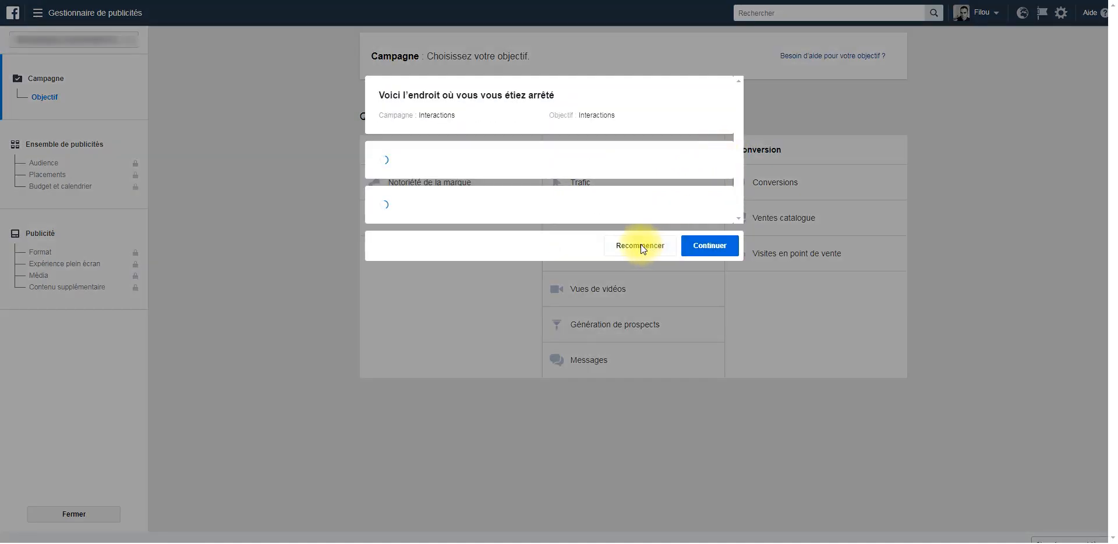
{"action": "left_click", "coordinate": [641, 300]}
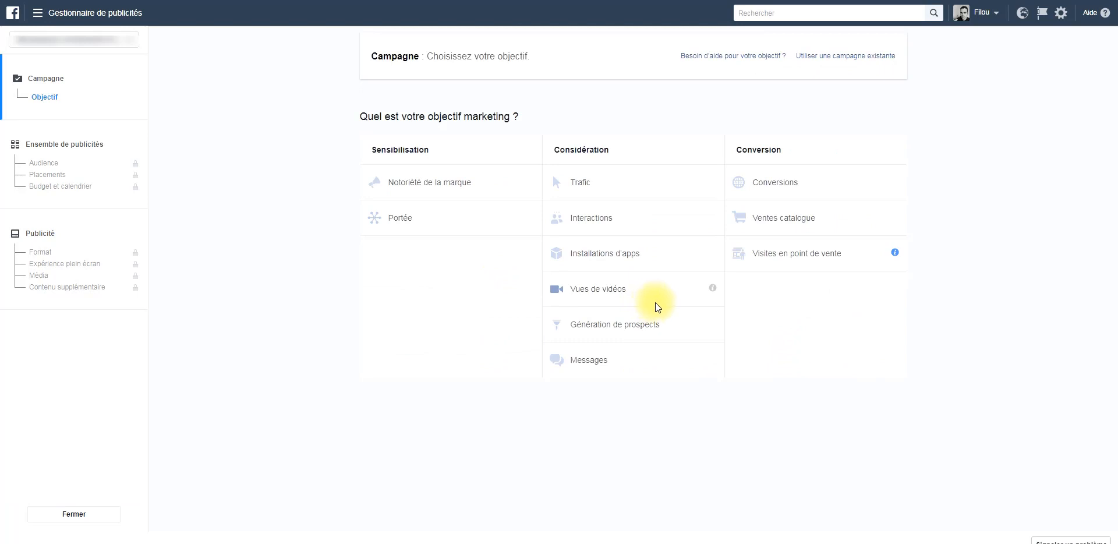
{"action": "left_click", "coordinate": [779, 182]}
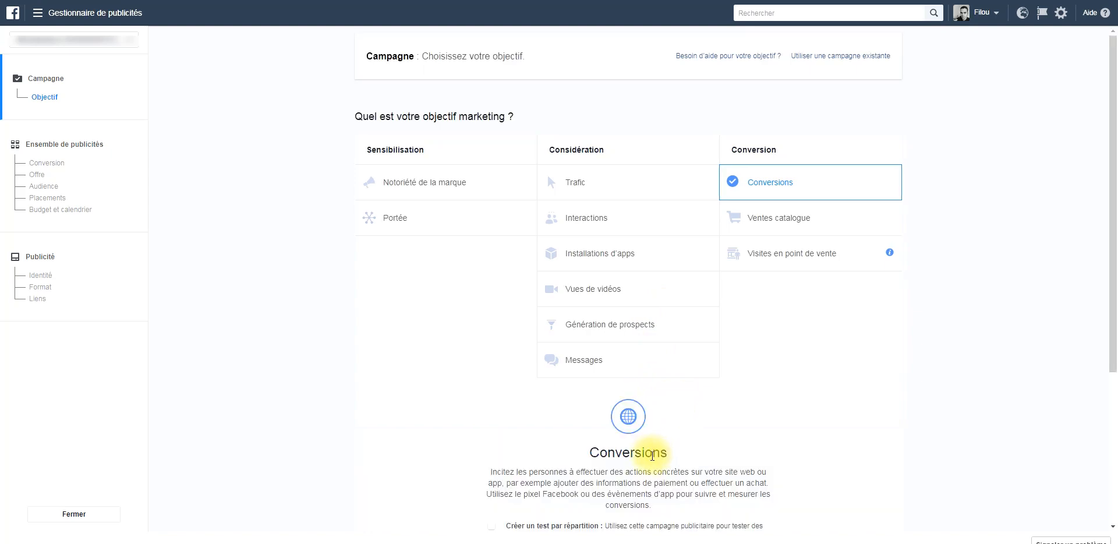
{"action": "scroll", "coordinate": [653, 456], "scroll_direction": "down", "scroll_amount": 4}
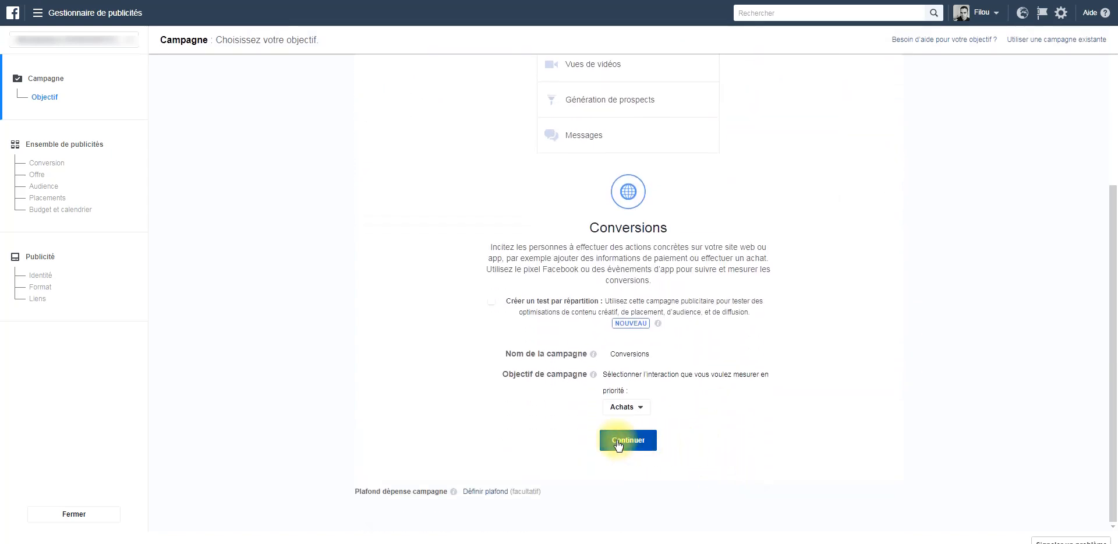
{"action": "left_click", "coordinate": [619, 443]}
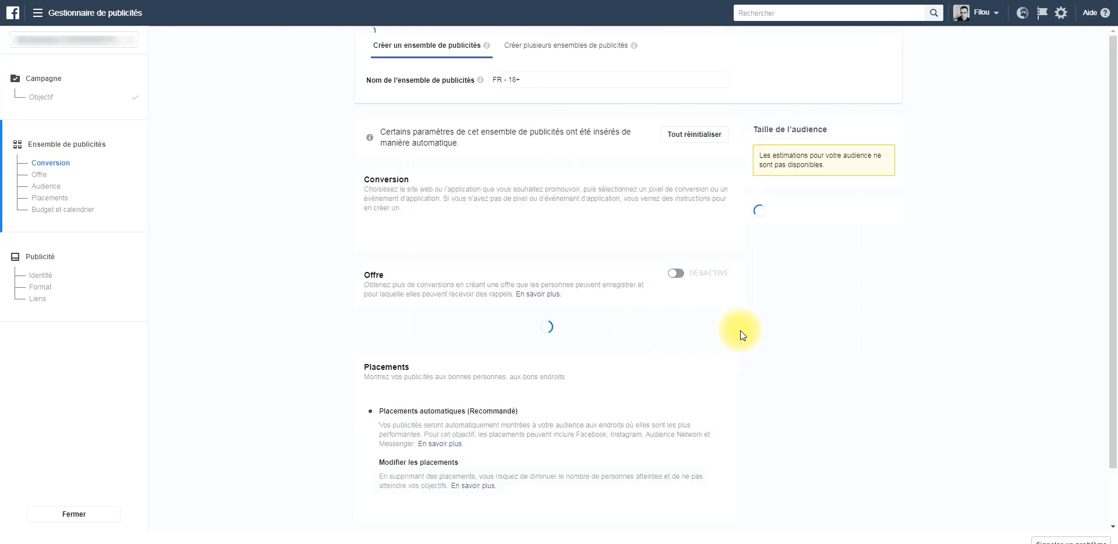
Step: Show the available custom and lookalike audiences in the ad set's Audience section
{"action": "scroll", "coordinate": [740, 347], "scroll_direction": "down", "scroll_amount": 3}
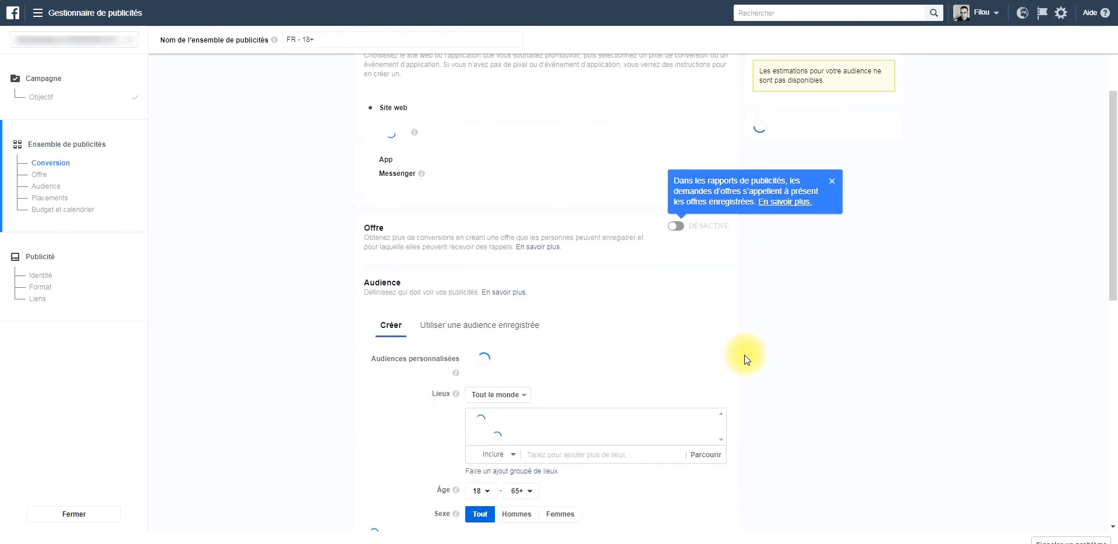
{"action": "scroll", "coordinate": [745, 354], "scroll_direction": "down", "scroll_amount": 2}
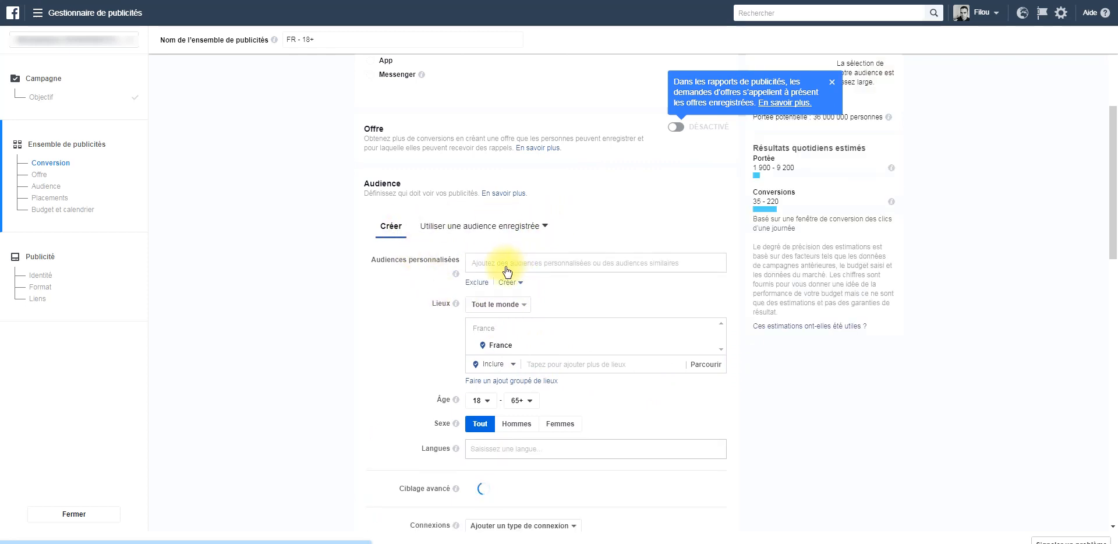
{"action": "left_click", "coordinate": [508, 266]}
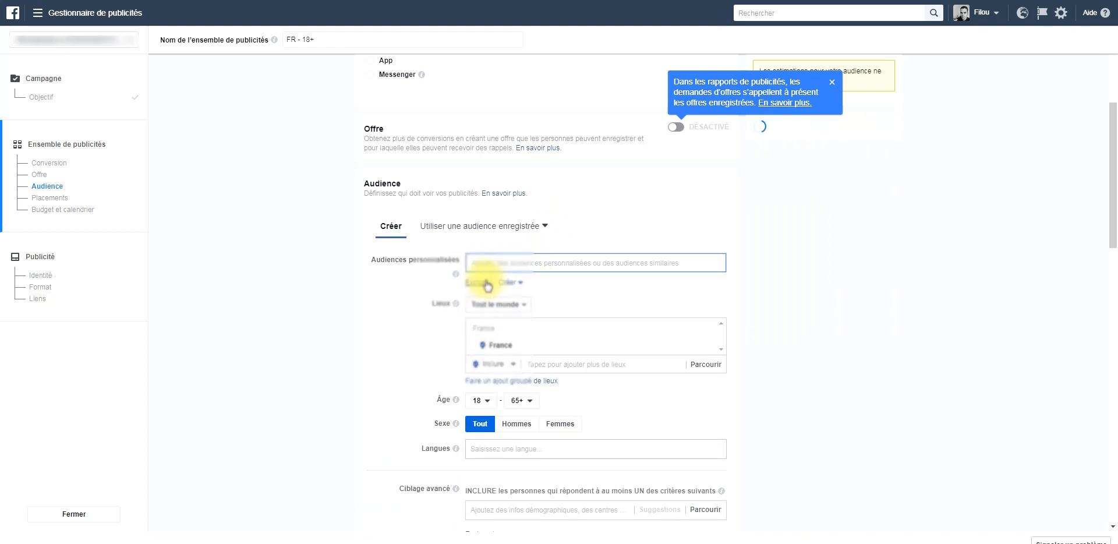
Step: Browse the list of saved audiences that can be used for the ad set and close it without choosing one
{"action": "left_click", "coordinate": [532, 225]}
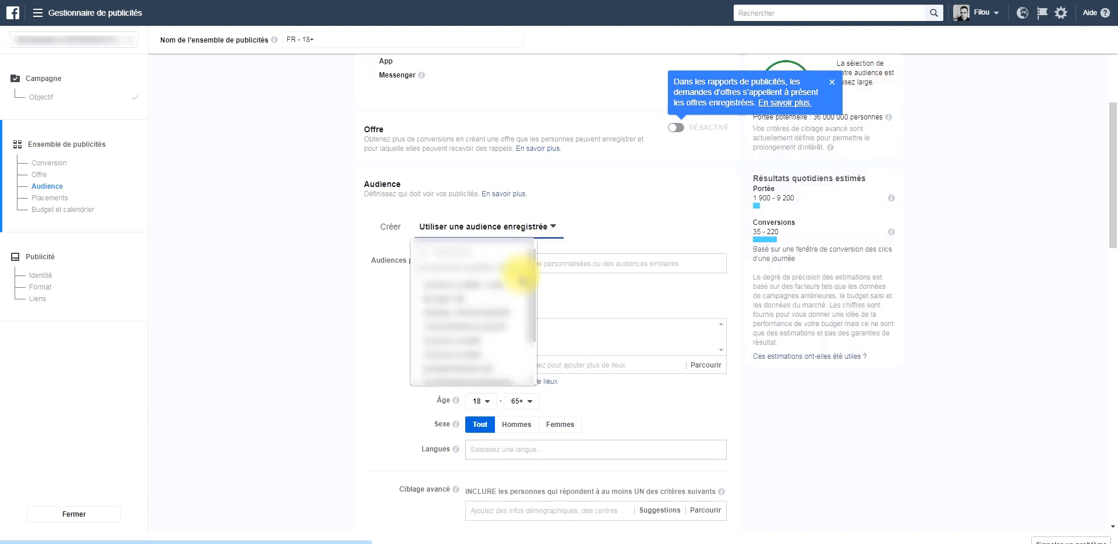
{"action": "left_click", "coordinate": [535, 265]}
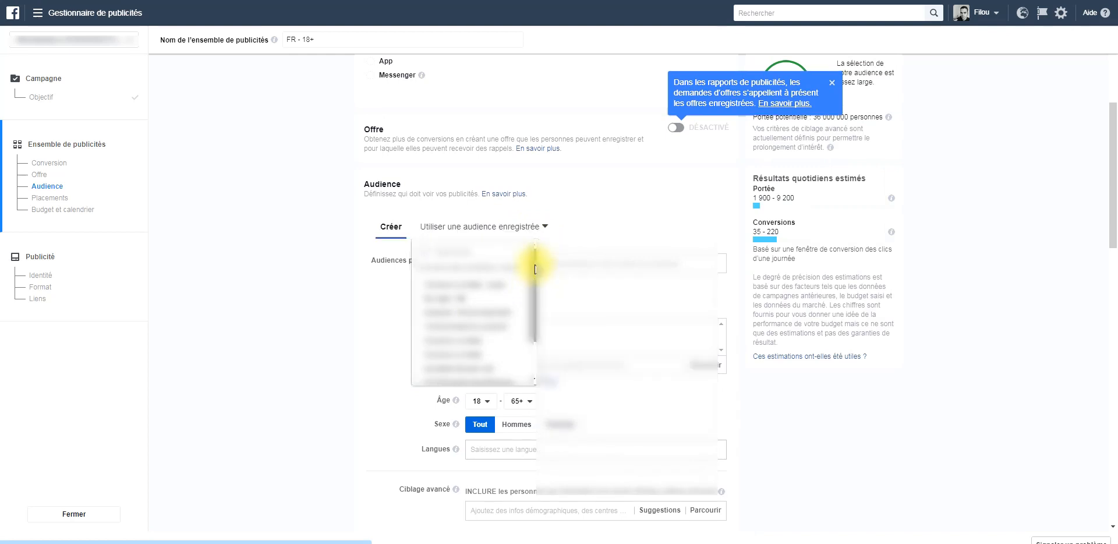
{"action": "left_click_drag", "start_coordinate": [535, 269], "coordinate": [532, 312]}
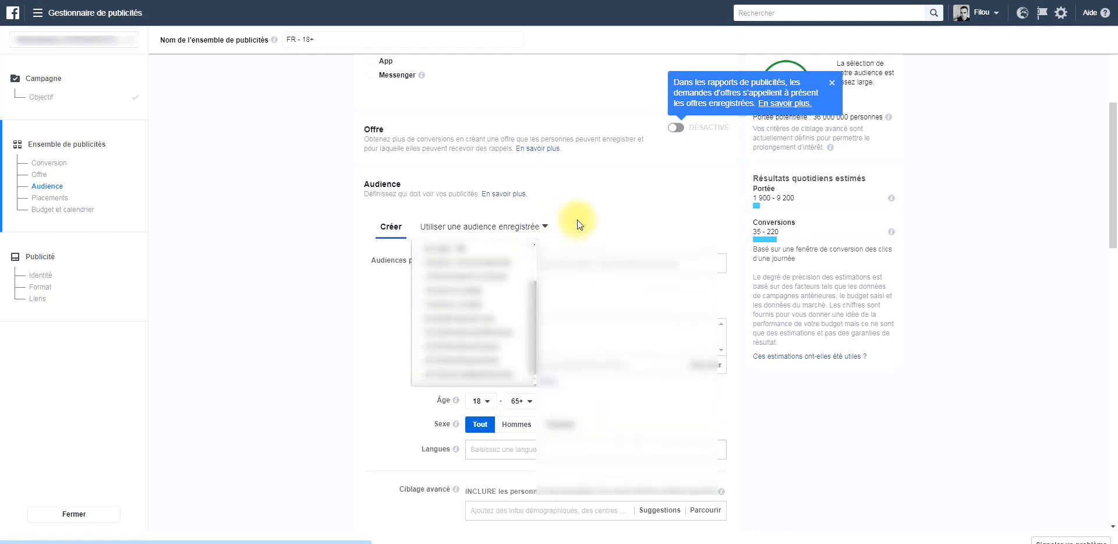
{"action": "left_click", "coordinate": [547, 228]}
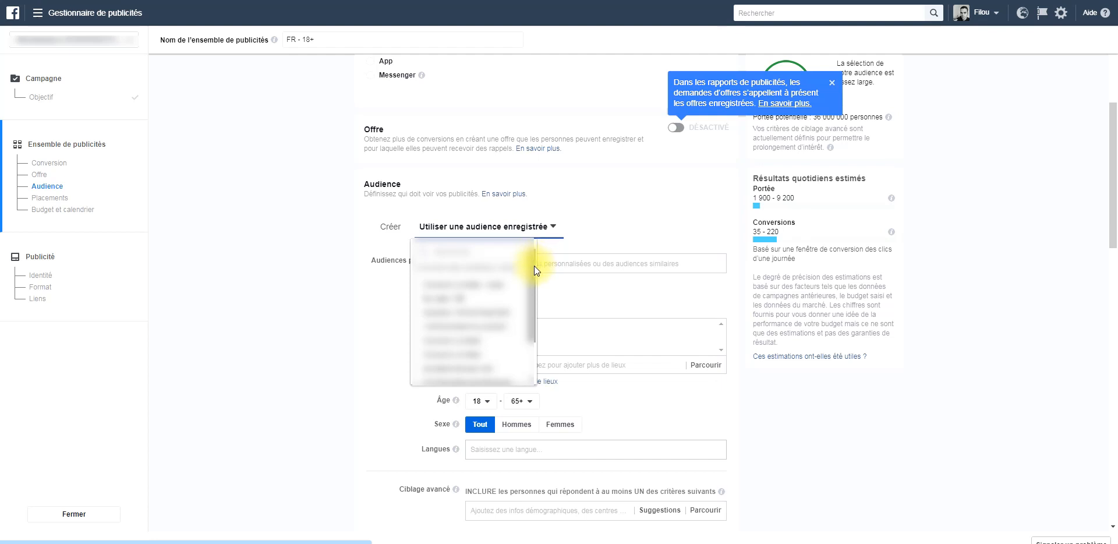
{"action": "left_click", "coordinate": [575, 223]}
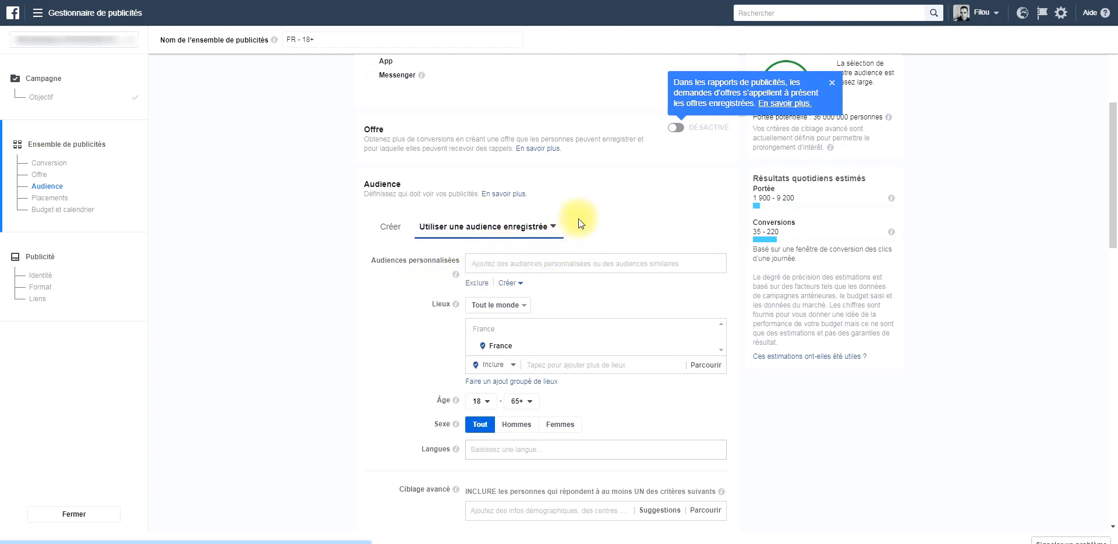
{"action": "scroll", "coordinate": [583, 220], "scroll_direction": "up", "scroll_amount": 1}
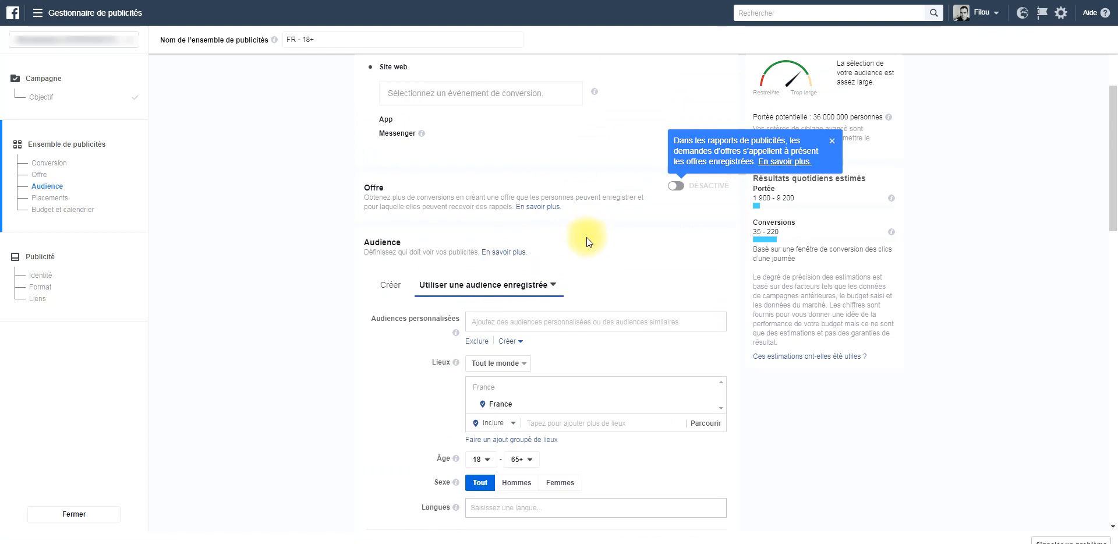
{"action": "scroll", "coordinate": [586, 237], "scroll_direction": "down", "scroll_amount": 1}
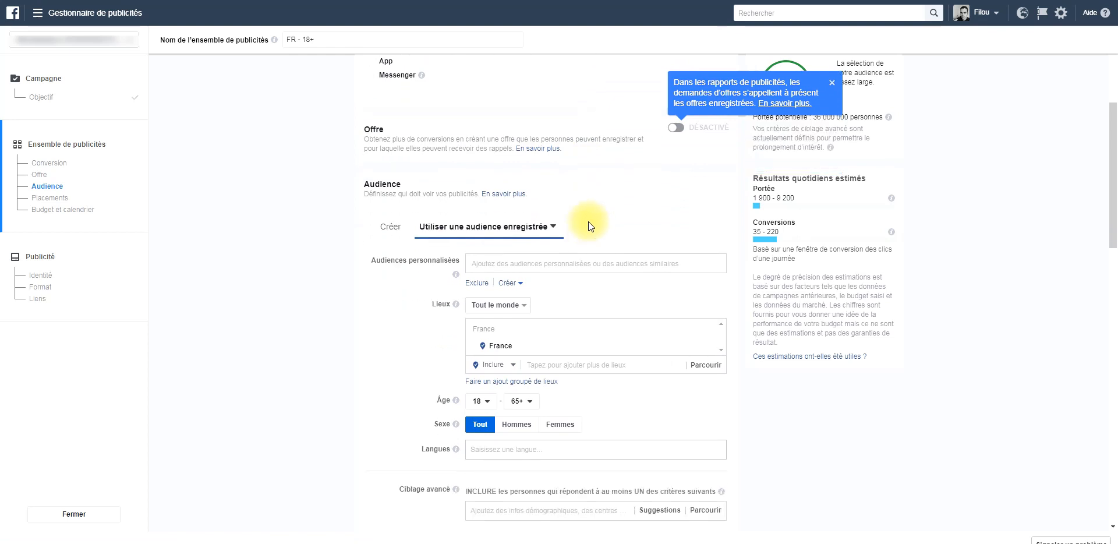